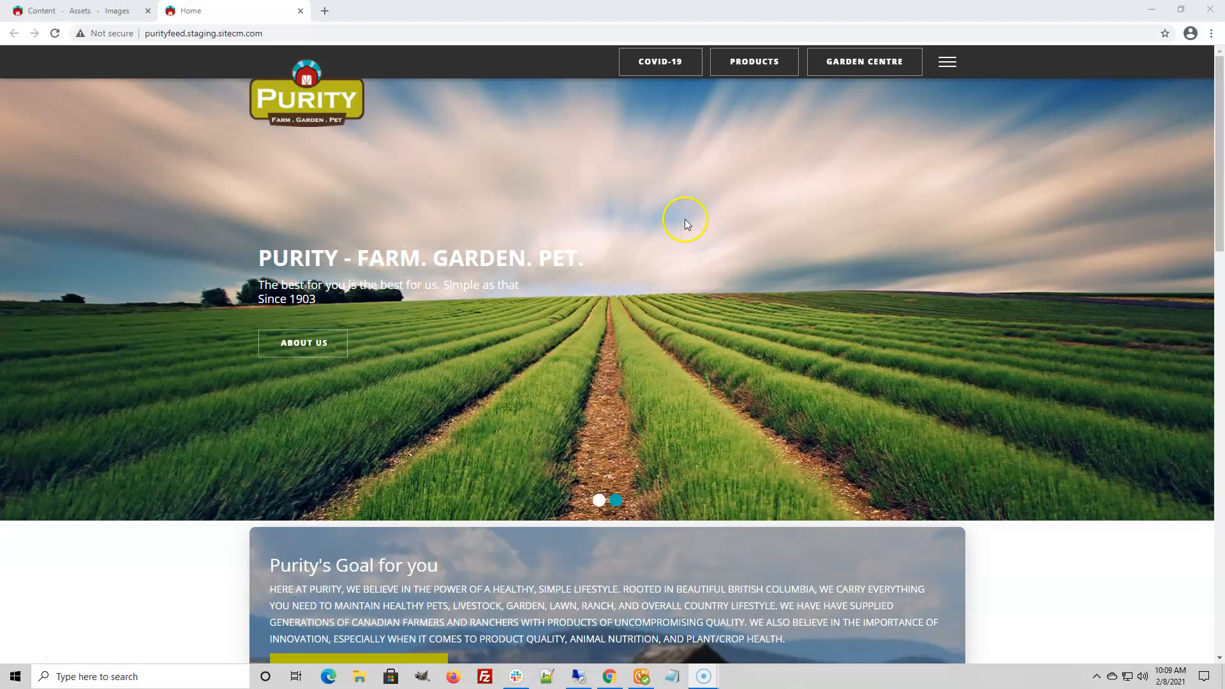
# Examine the heading, text and About Us link overlaid on the home page's rotator slide.
pyautogui.moveTo(257, 256); pyautogui.dragTo(378, 334)
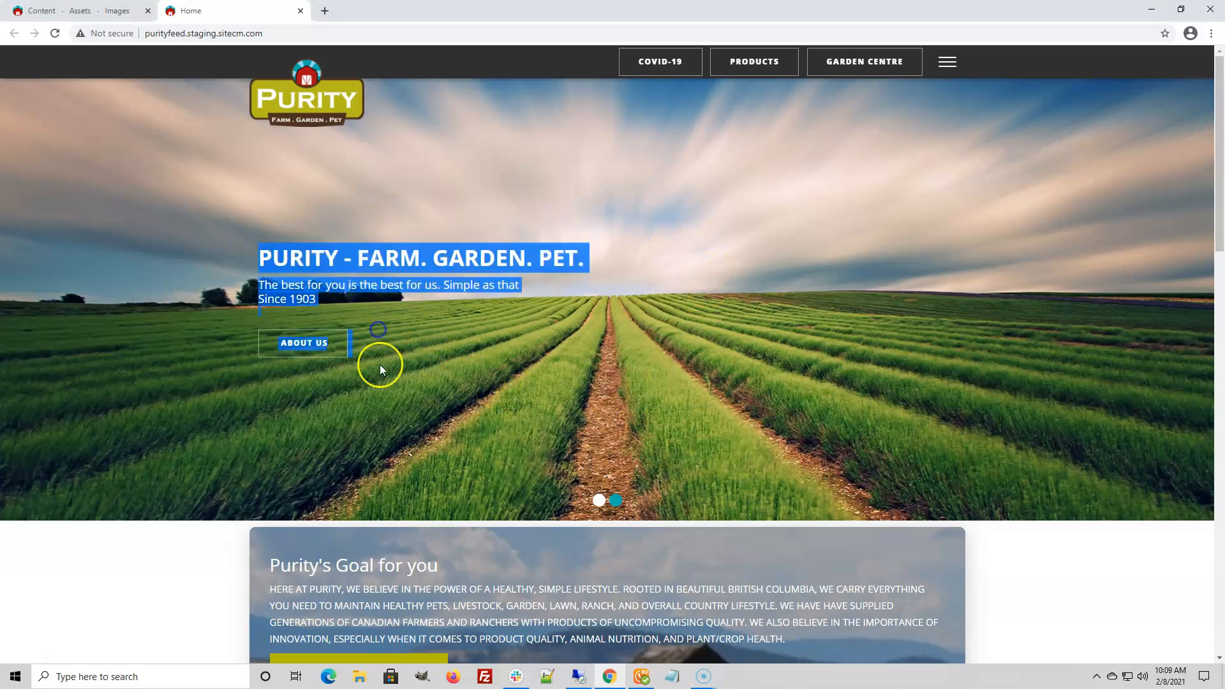
pyautogui.click(380, 355)
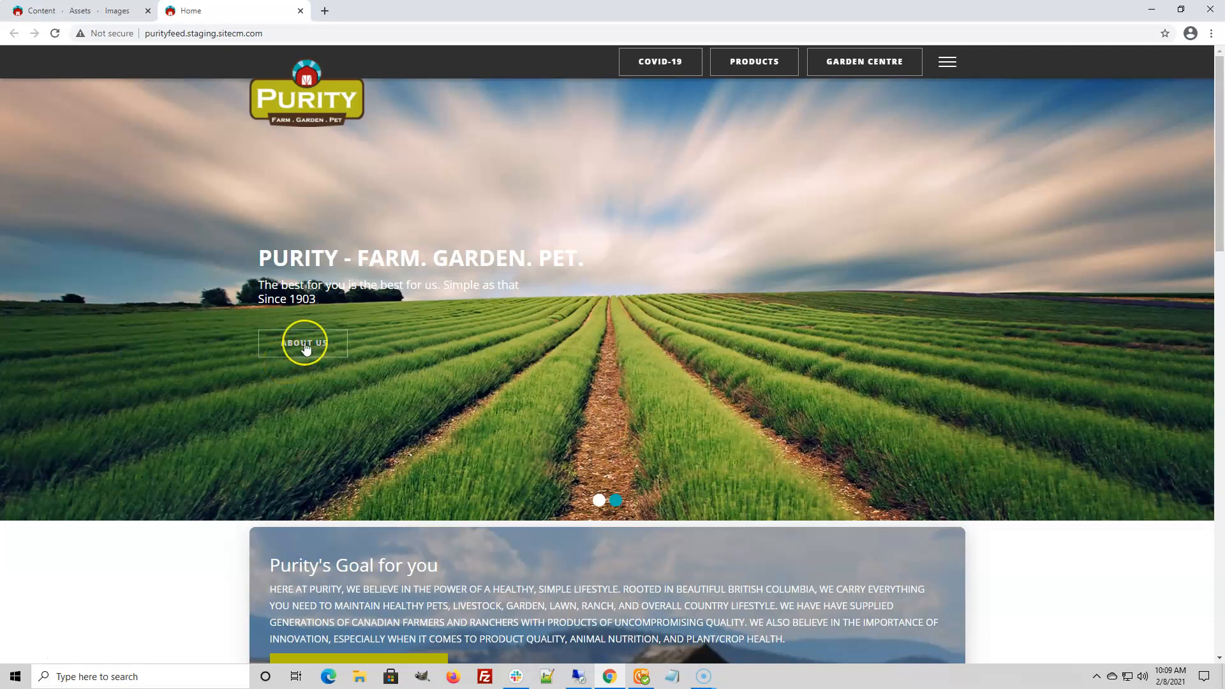
# Switch to SiteCM Manager and open the image library in the content assets.
pyautogui.click(69, 12)
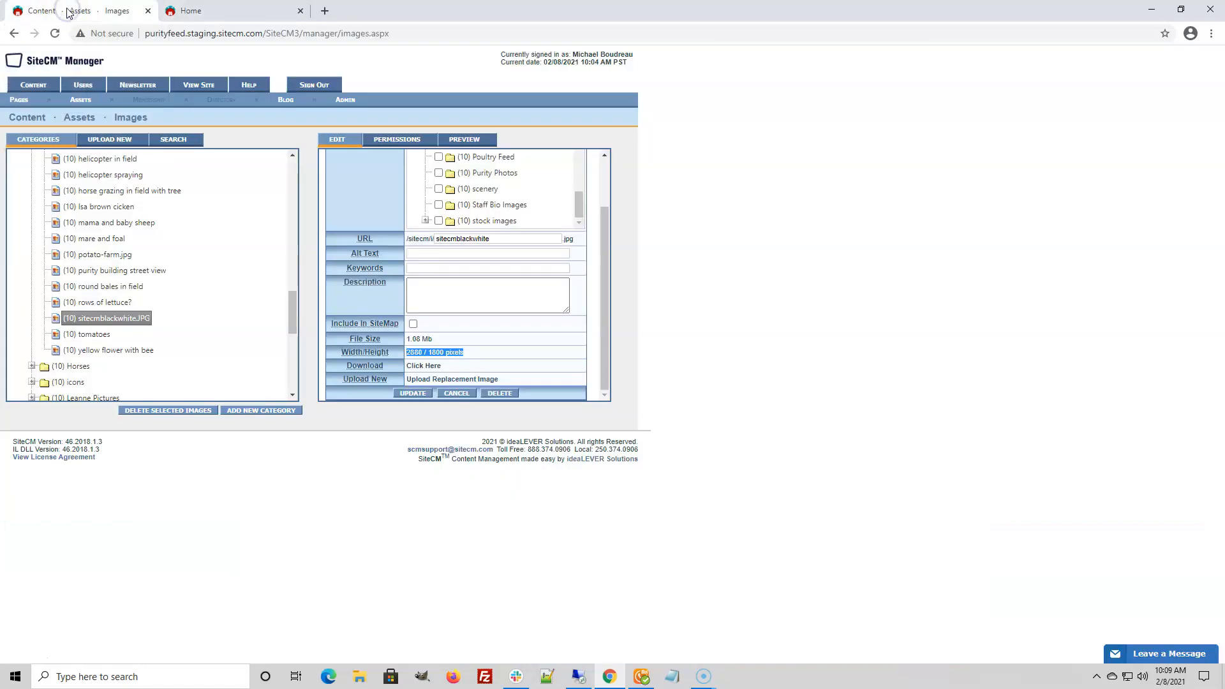
pyautogui.click(68, 5)
pyautogui.click(83, 90)
pyautogui.moveTo(82, 100)
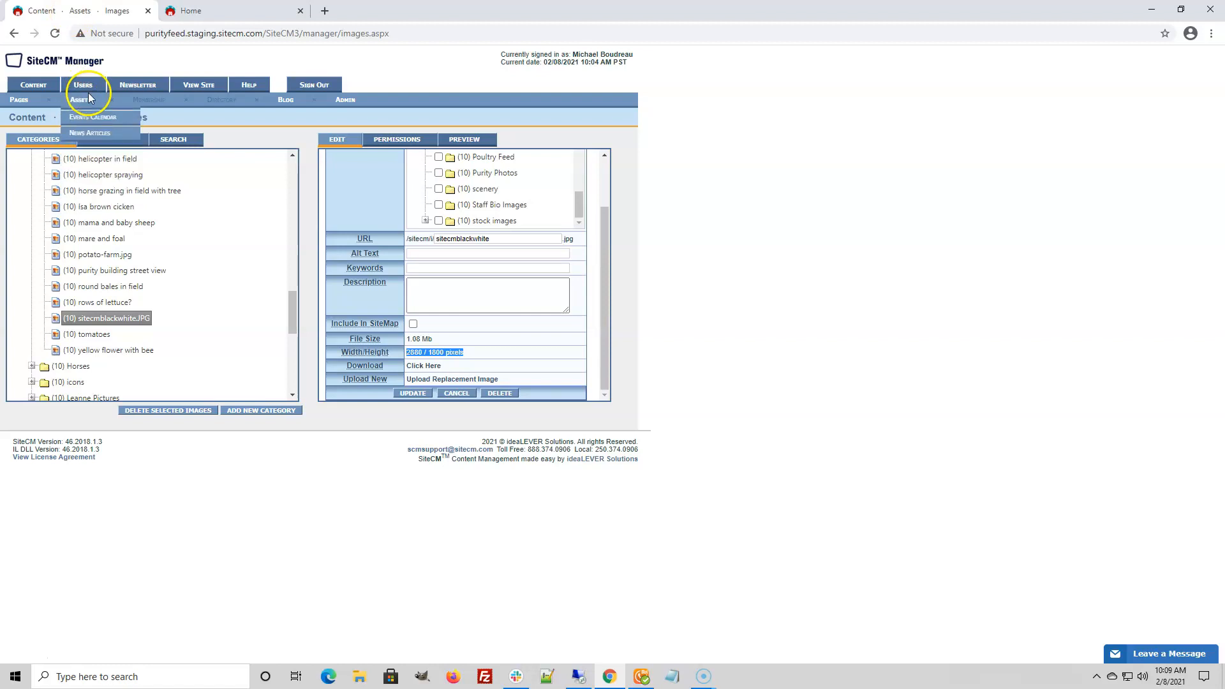
pyautogui.click(89, 131)
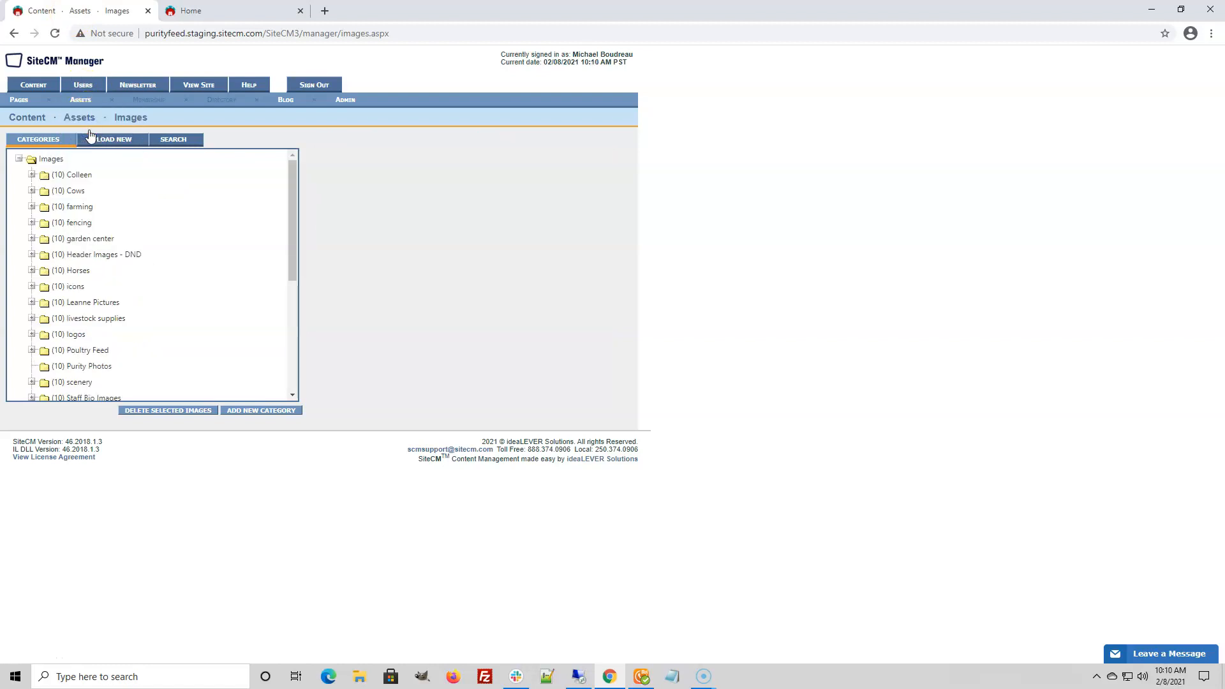
# Check the description of the Header Images - DND category and preview its sitecmblackwhite.JPG image.
pyautogui.click(95, 257)
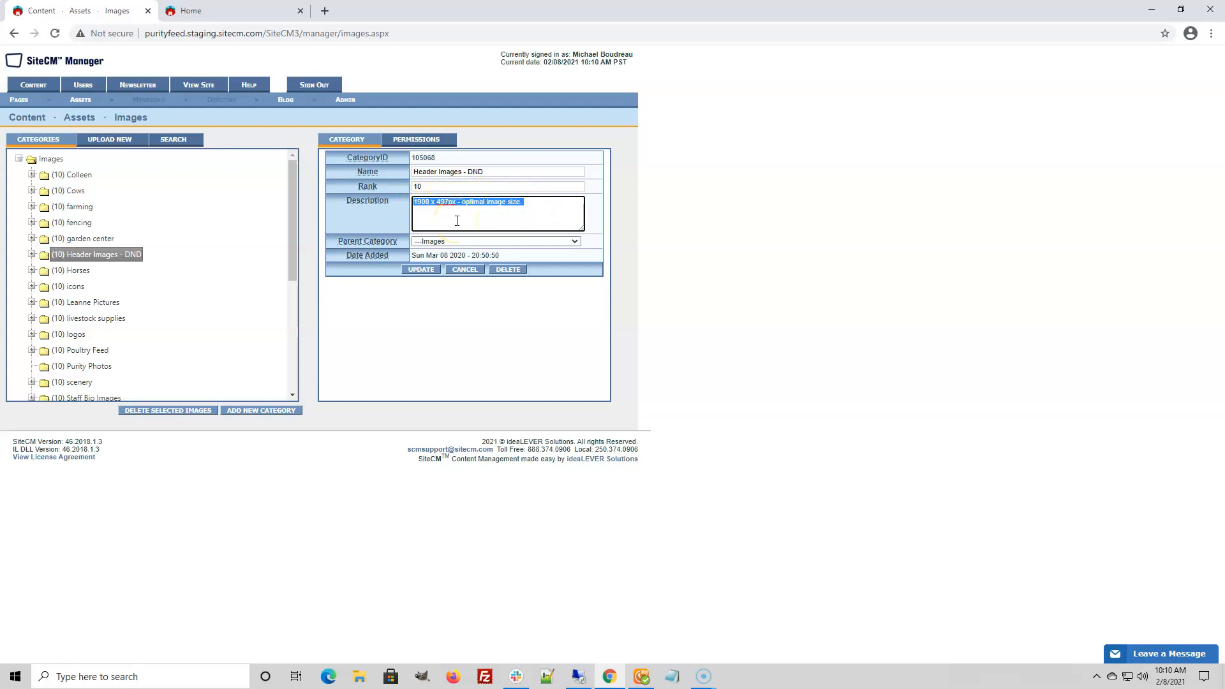
pyautogui.click(93, 260)
pyautogui.scroll(-6, 187, 316)
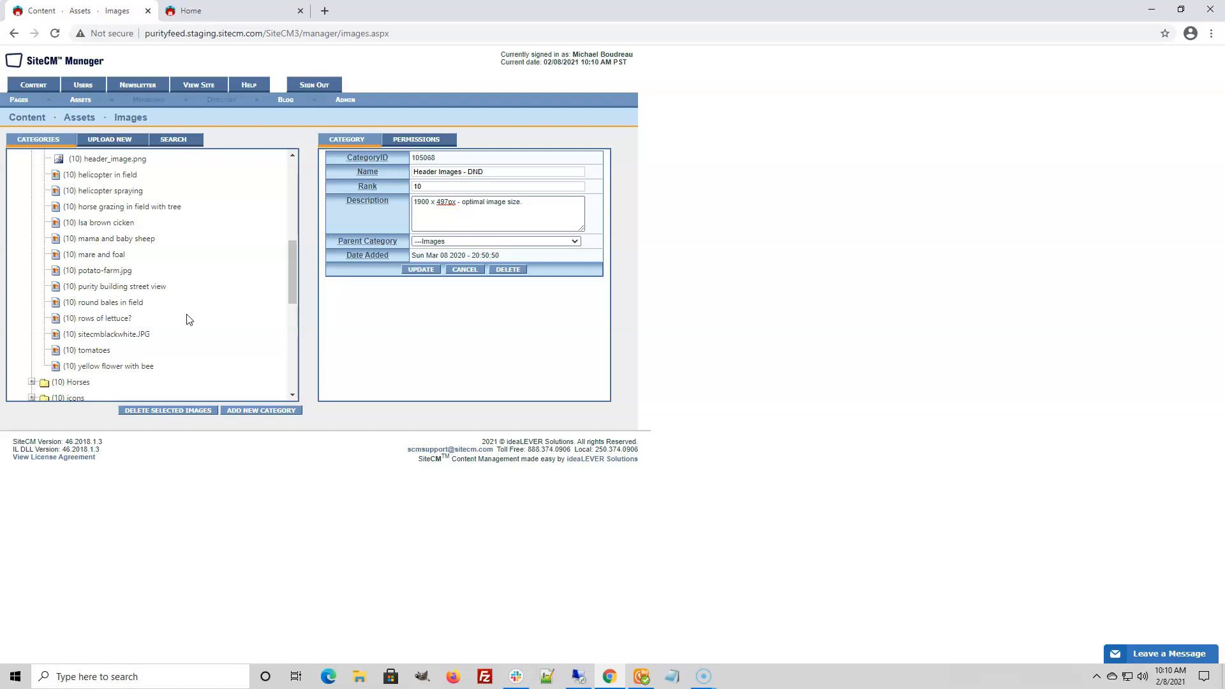
pyautogui.click(107, 335)
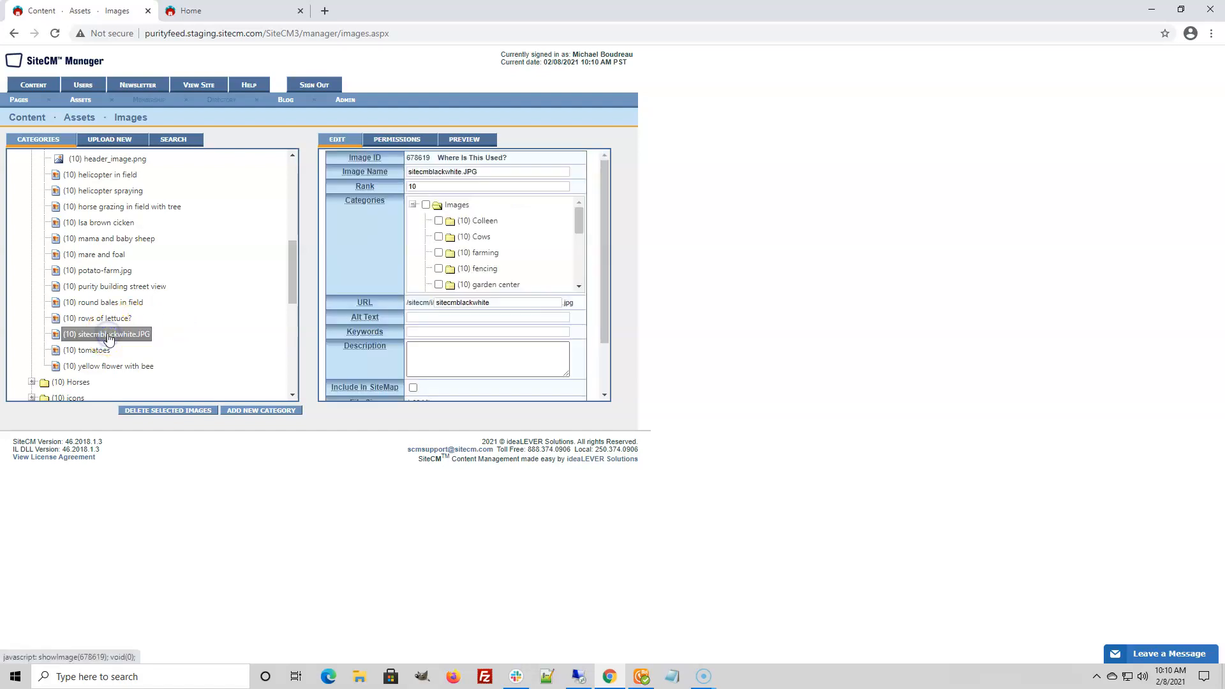
pyautogui.click(464, 139)
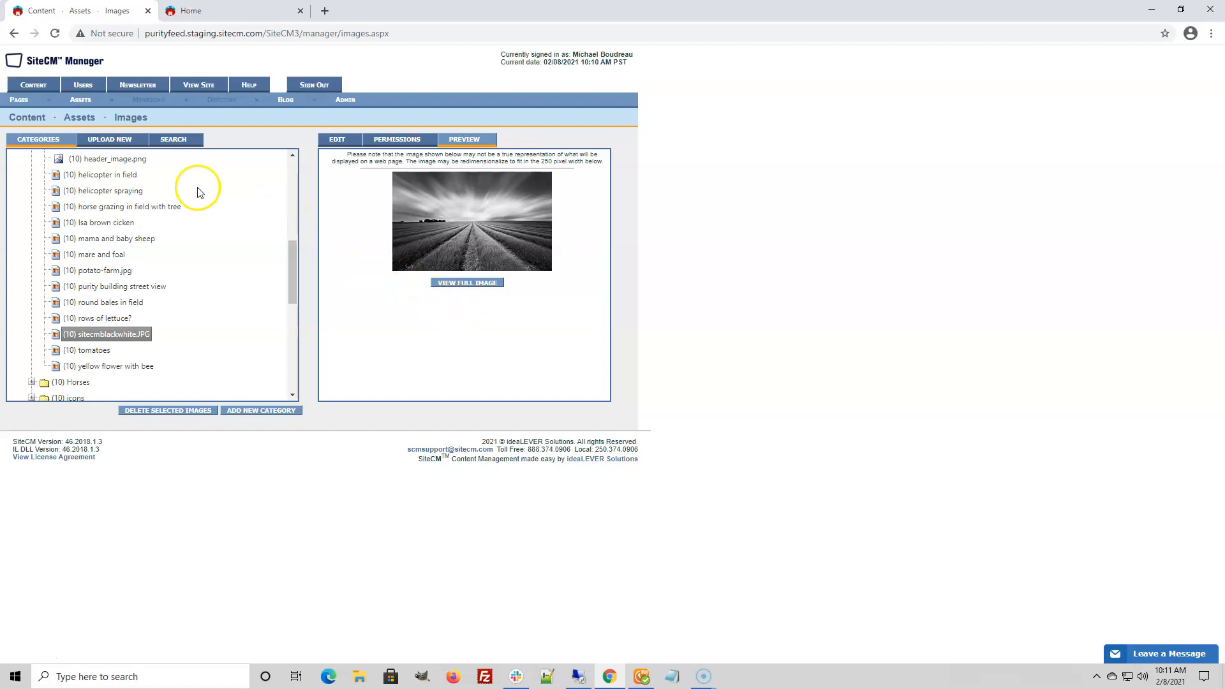
# Open the content blocks assets and expand the Slides category under Home Page Rotator.
pyautogui.moveTo(87, 106)
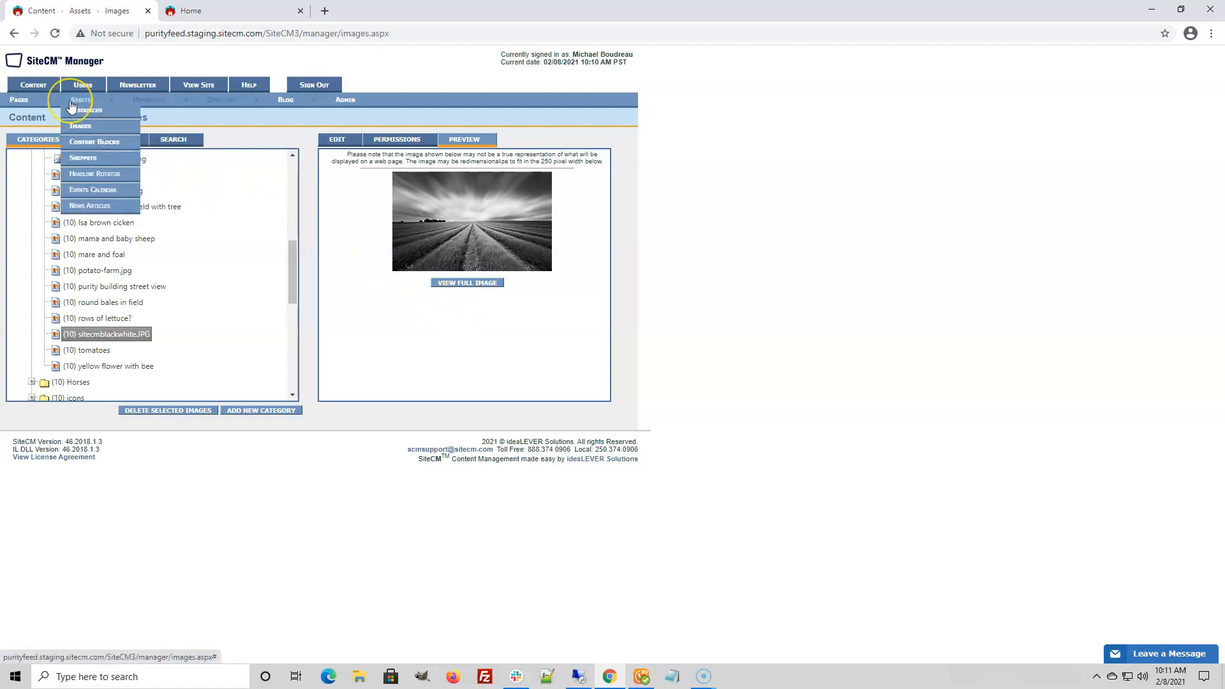
pyautogui.click(78, 146)
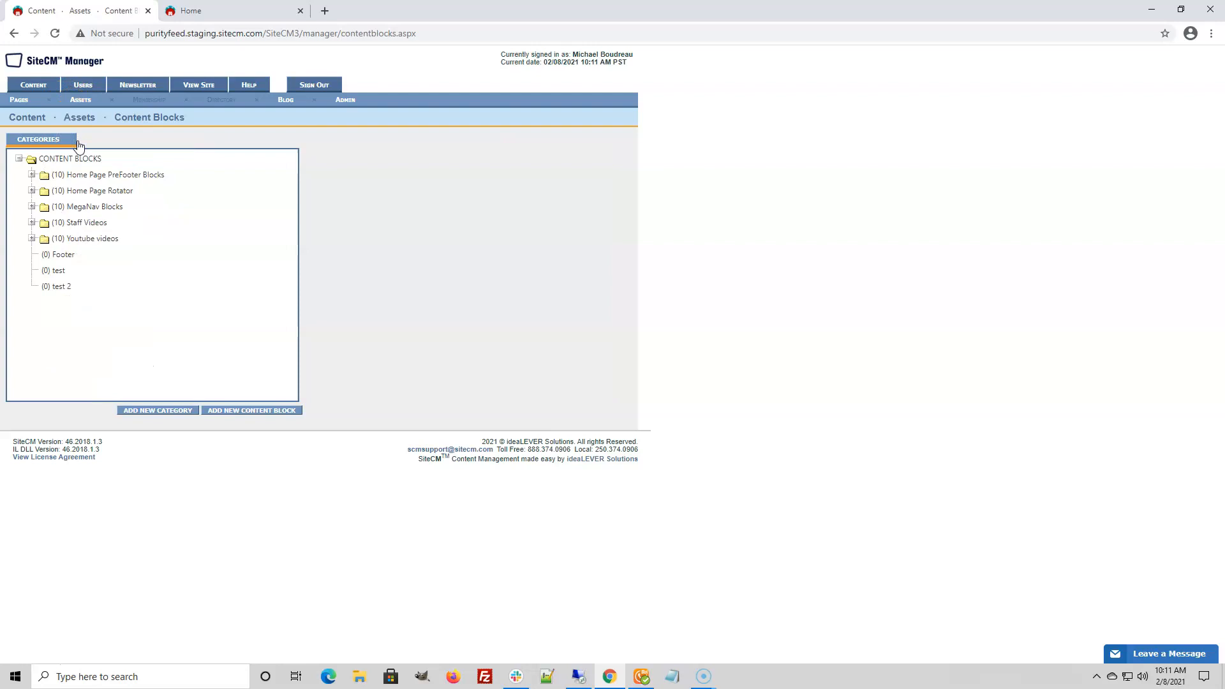
pyautogui.click(31, 190)
pyautogui.click(70, 211)
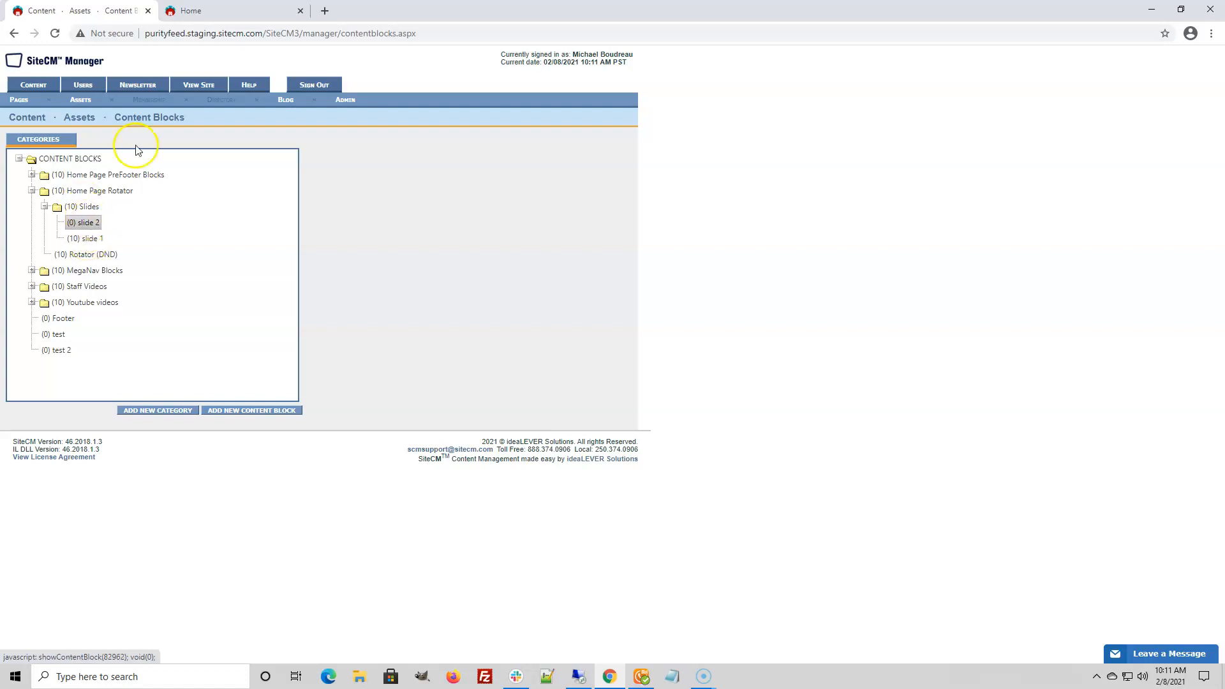
# Switch to the website's home page and view the other rotator slide.
pyautogui.click(255, 11)
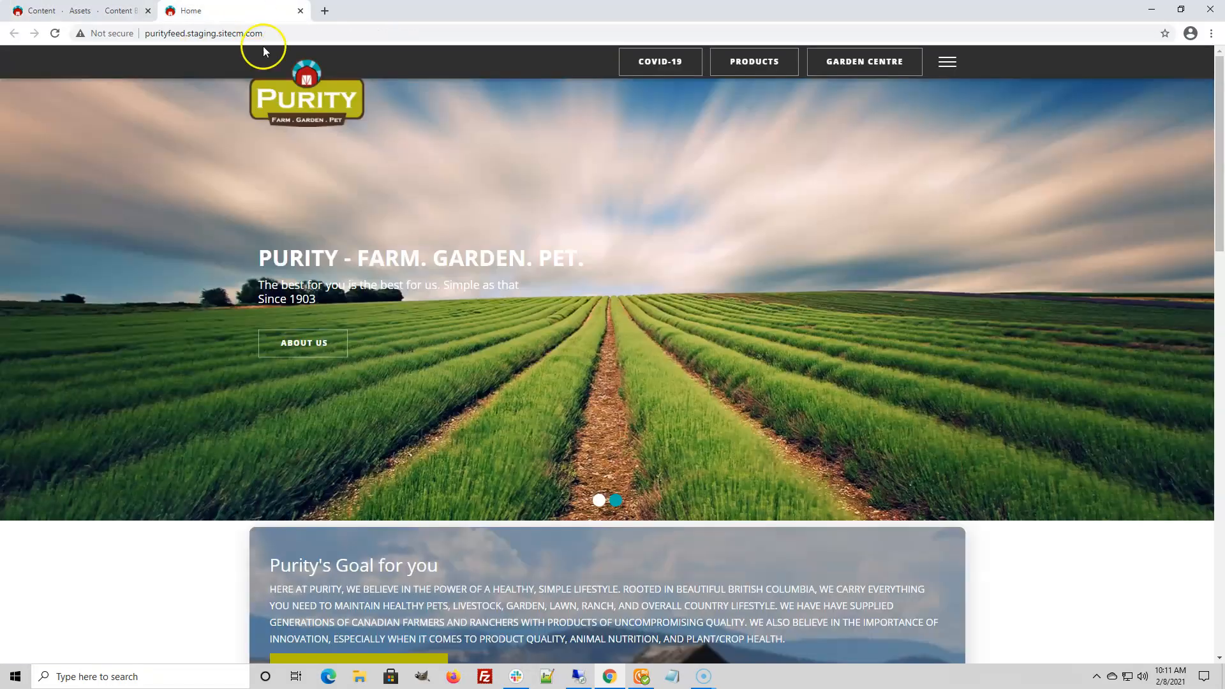
pyautogui.click(600, 501)
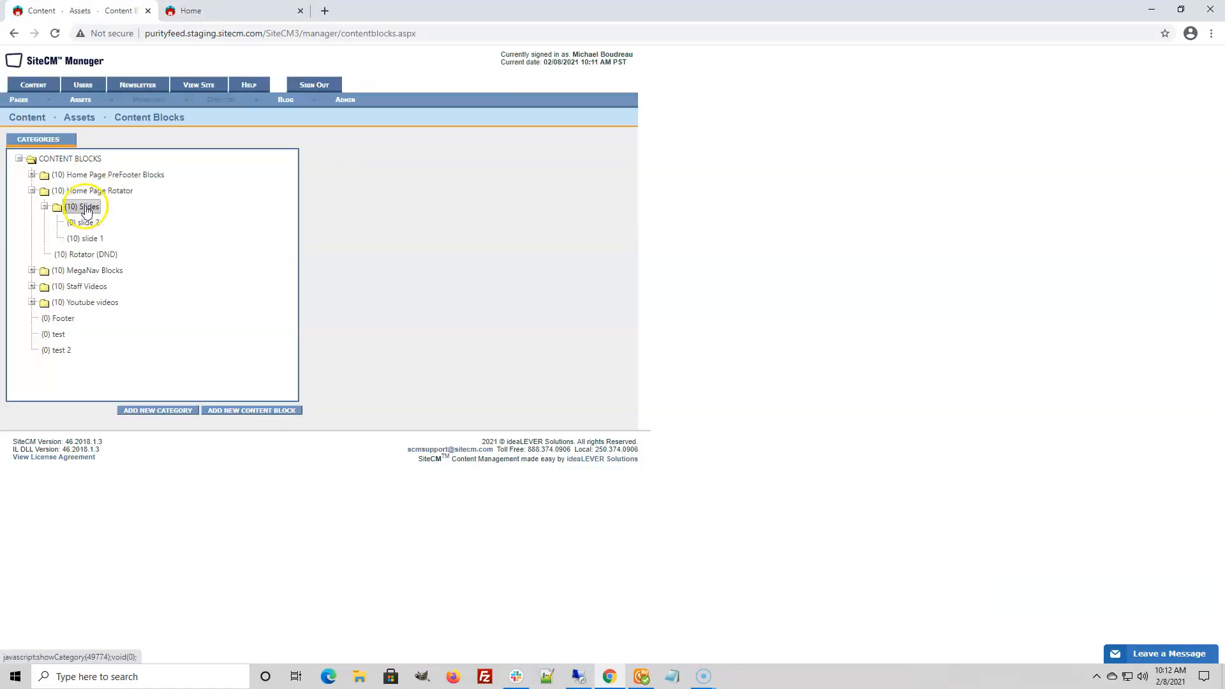
# In SiteCM Manager, add a new item to the Slides category, name it Slide 3, and set it as active.
pyautogui.rightClick(87, 211)
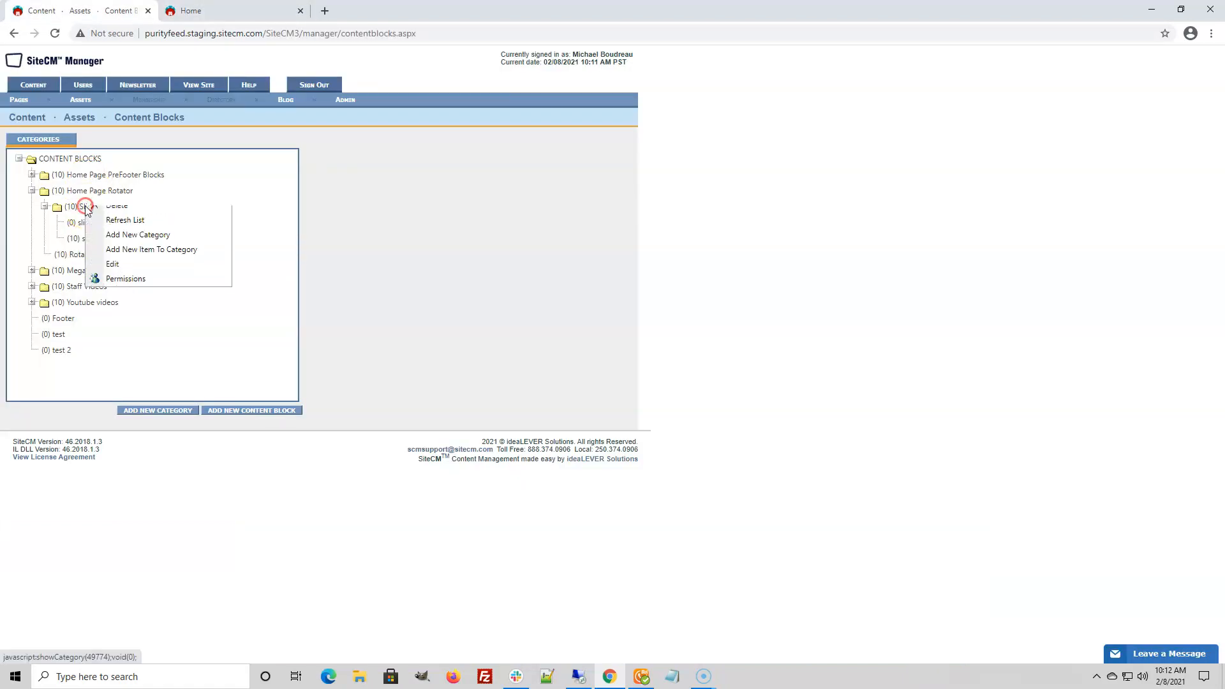
pyautogui.click(145, 258)
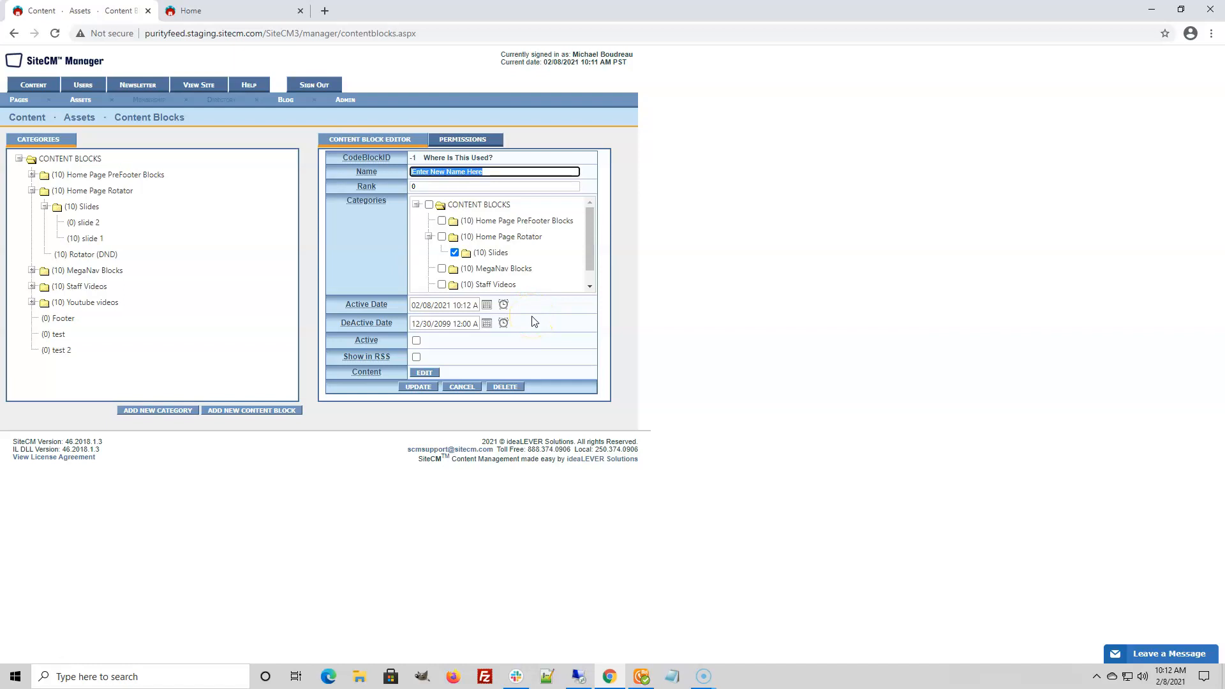
pyautogui.write('Slide 3')
pyautogui.click(490, 254)
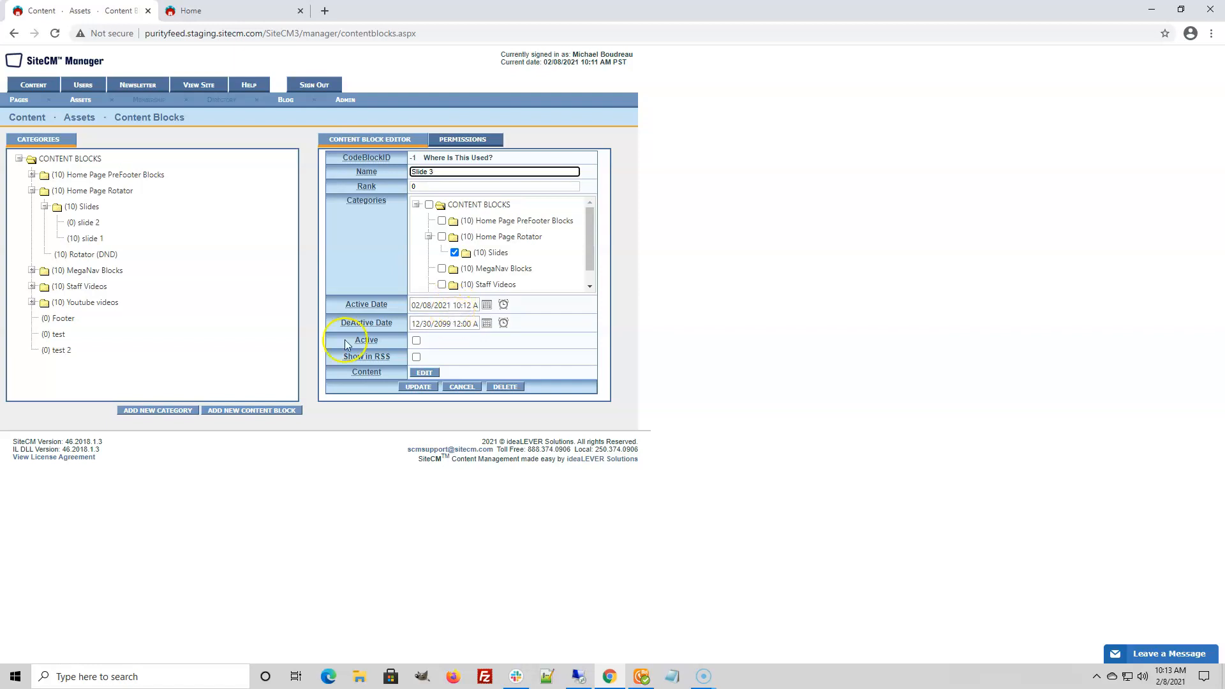
pyautogui.click(416, 341)
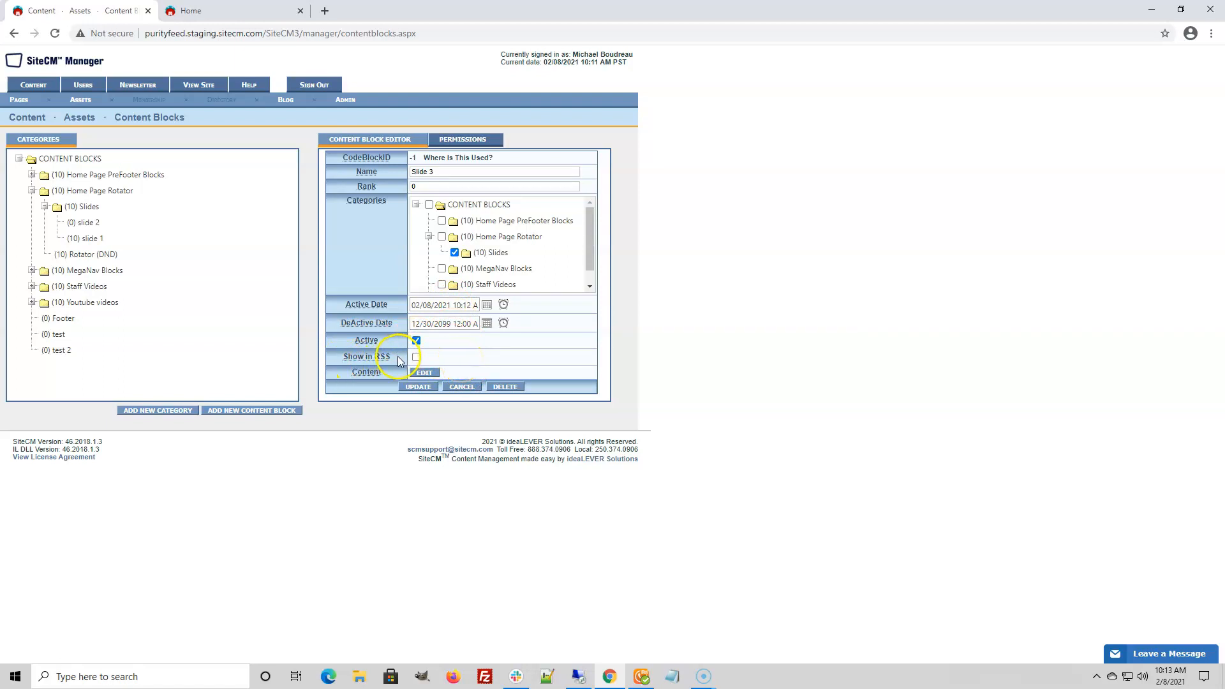
# Open the content of Slide 3 for editing and insert the Home Page Rotator snippet.
pyautogui.click(425, 374)
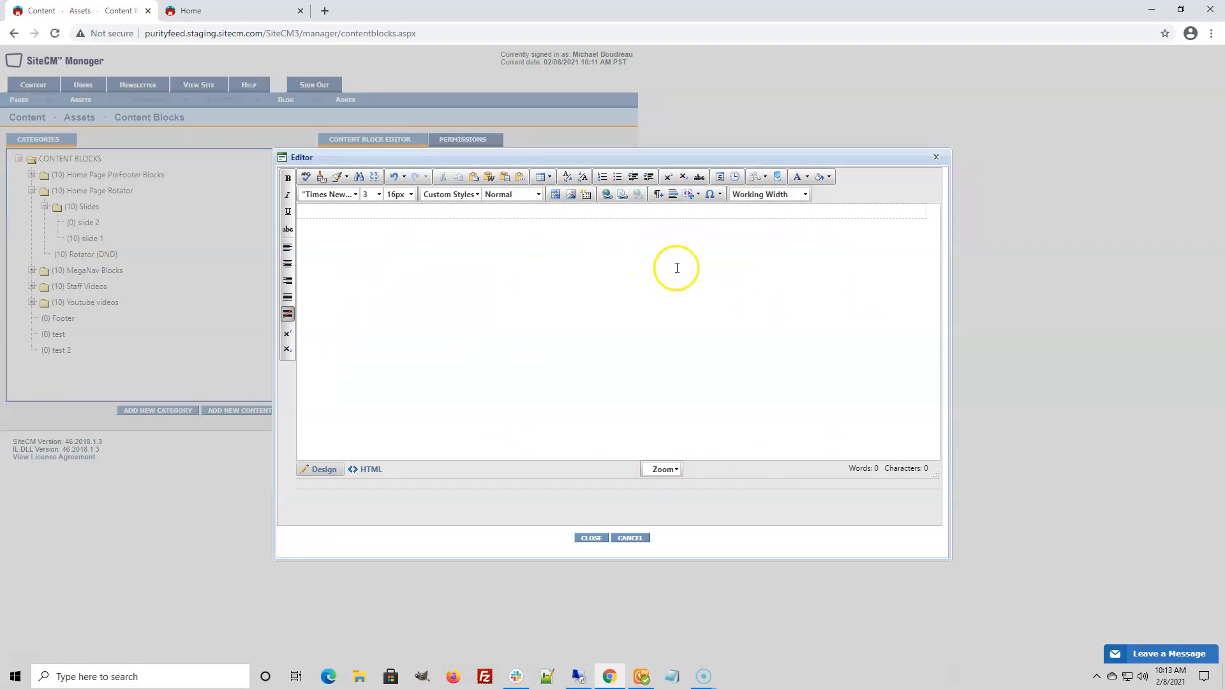
pyautogui.click(699, 196)
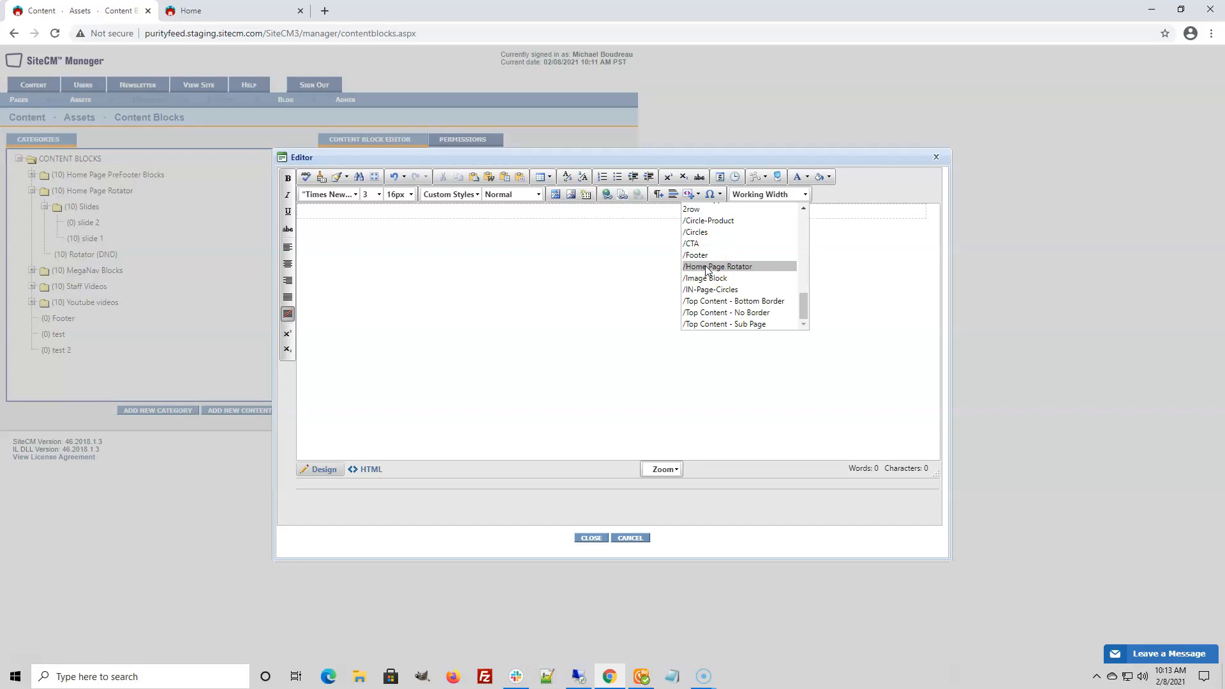
pyautogui.click(706, 268)
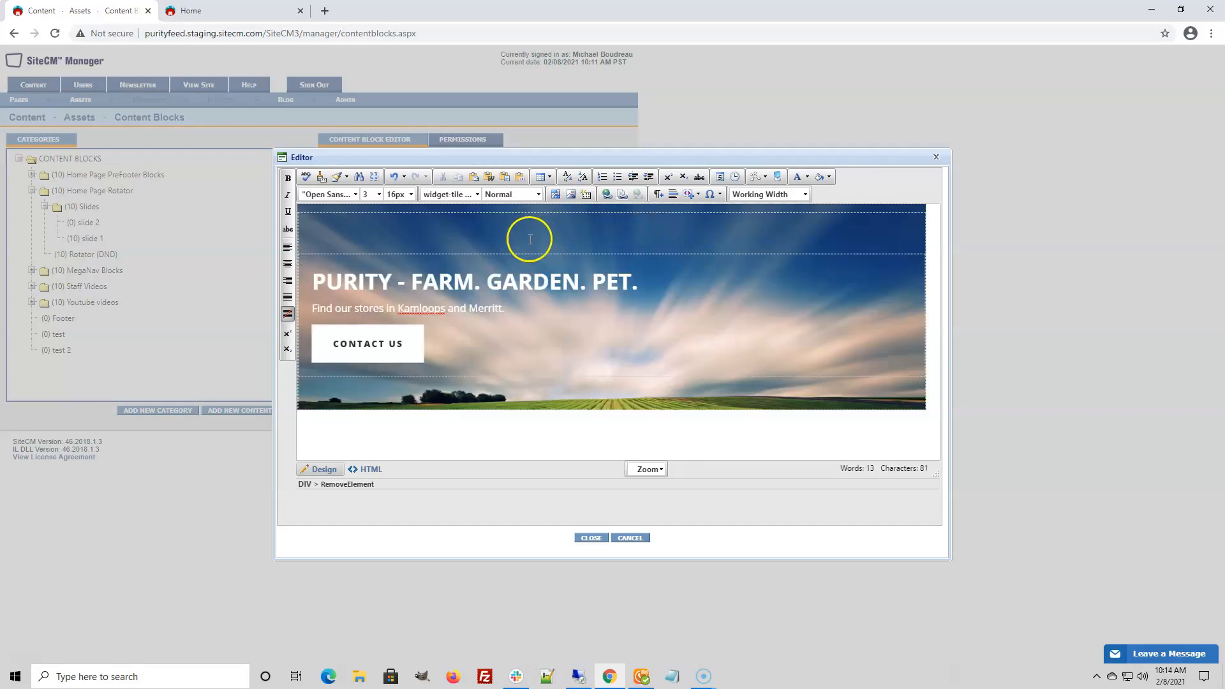
# Replace the slide's heading with "HERE IS MY NEW ROTATOR SLIDE" and the text below it with "More information here".
pyautogui.click(427, 277)
pyautogui.moveTo(307, 285); pyautogui.dragTo(473, 348)
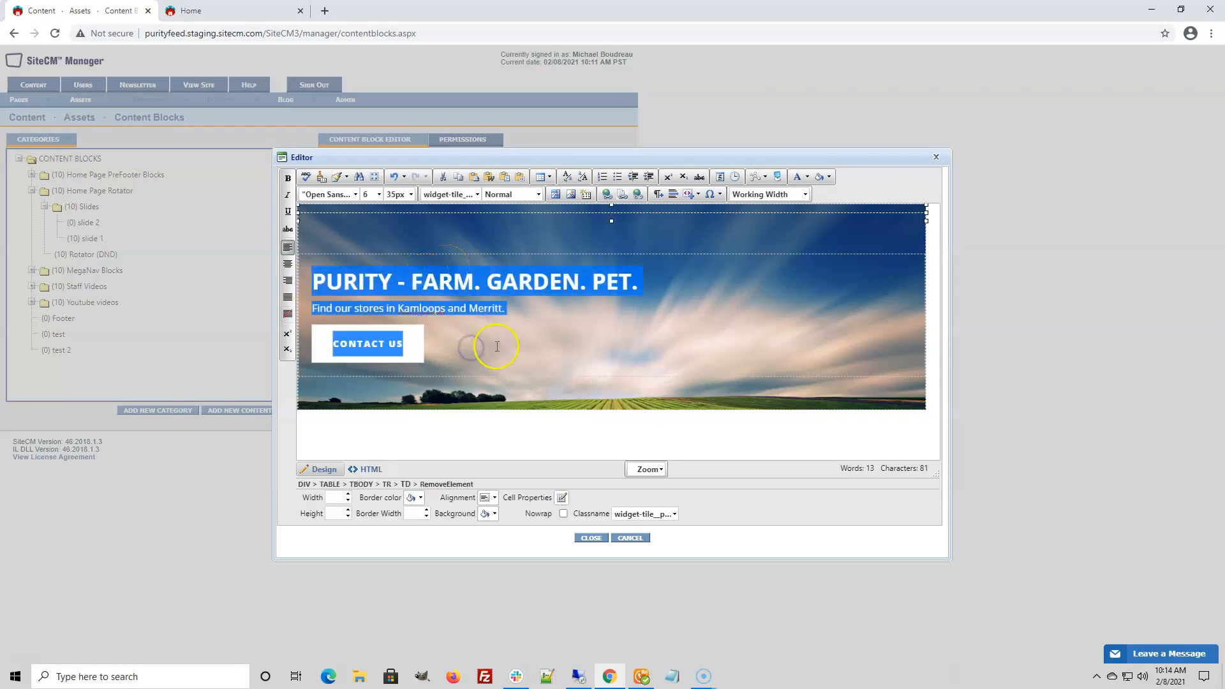
pyautogui.click(643, 332)
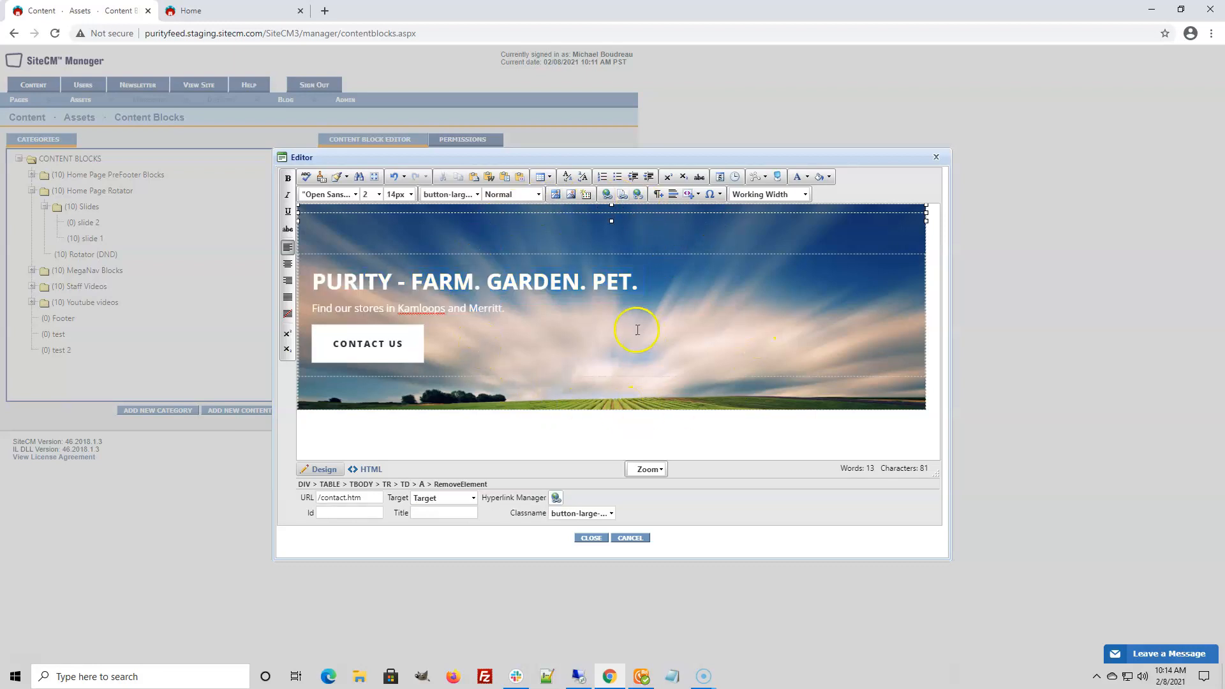
pyautogui.moveTo(311, 280); pyautogui.dragTo(647, 284)
pyautogui.write('H')
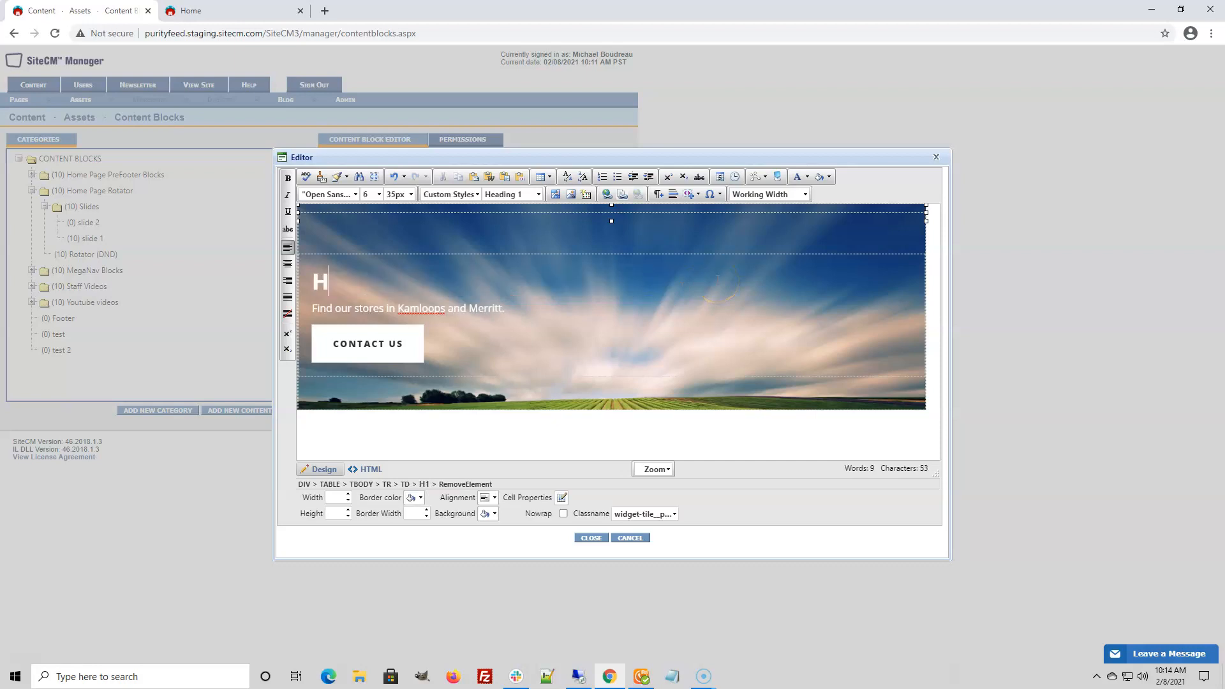
pyautogui.write('ERE IS MY NE W RO')
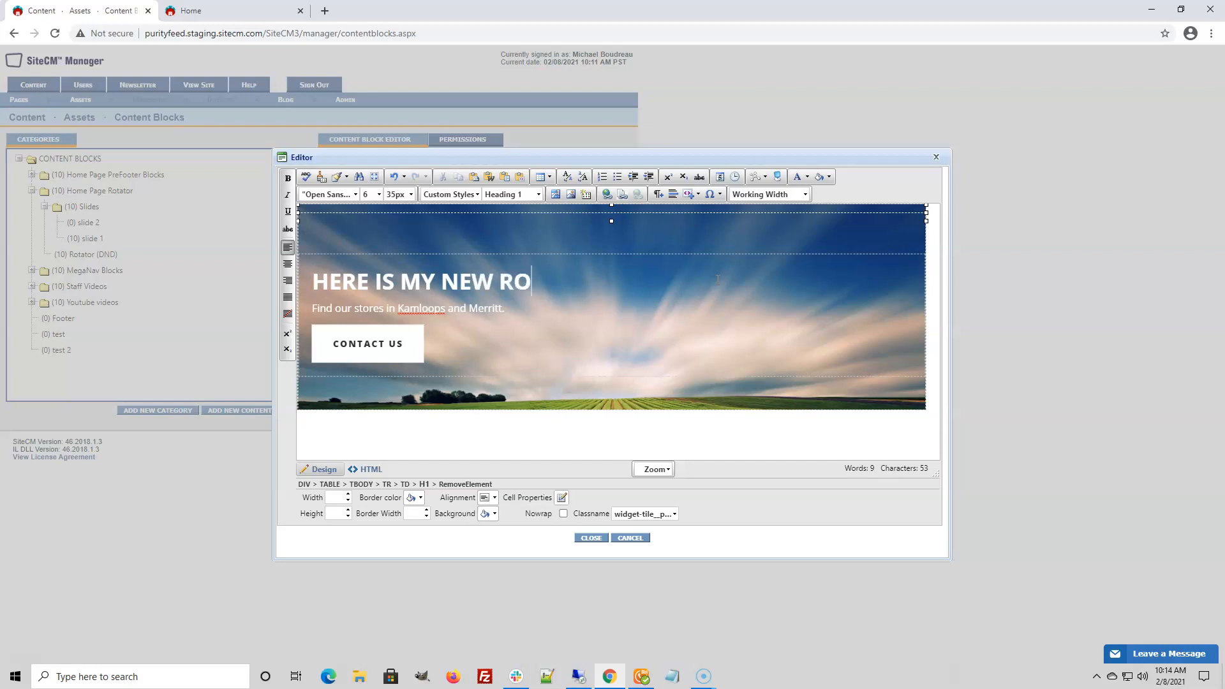
pyautogui.write('TATOR SLIDE')
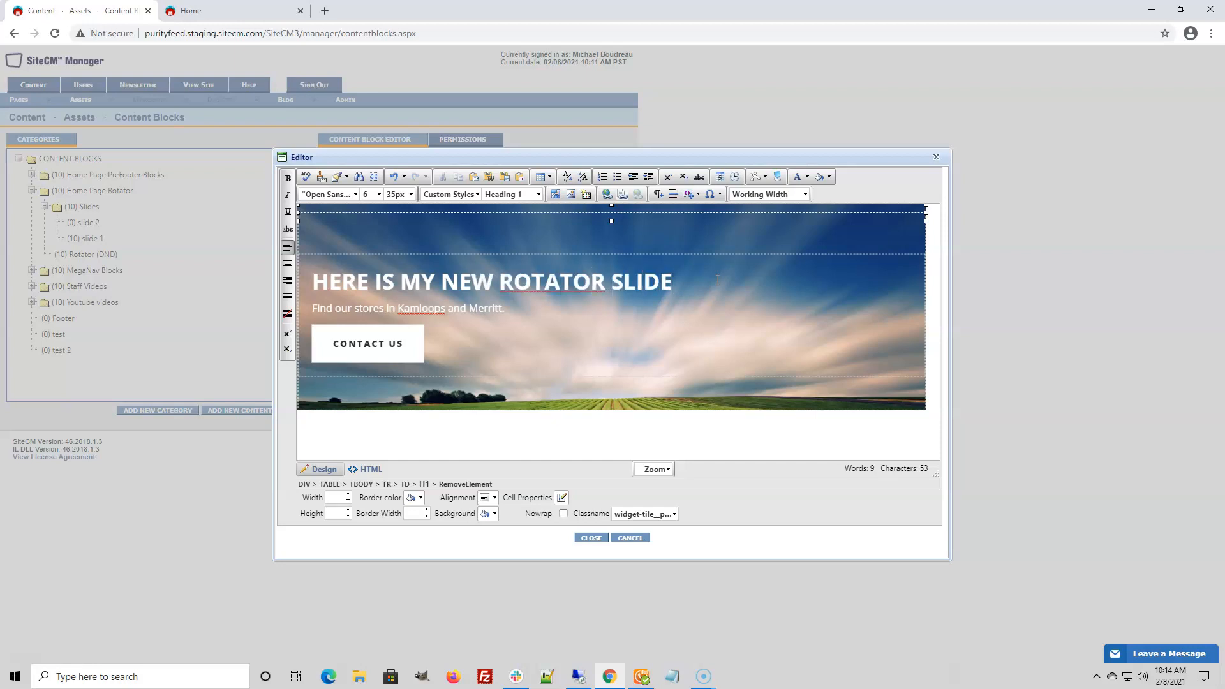
pyautogui.moveTo(313, 309); pyautogui.dragTo(313, 308)
pyautogui.moveTo(314, 309); pyautogui.dragTo(498, 298)
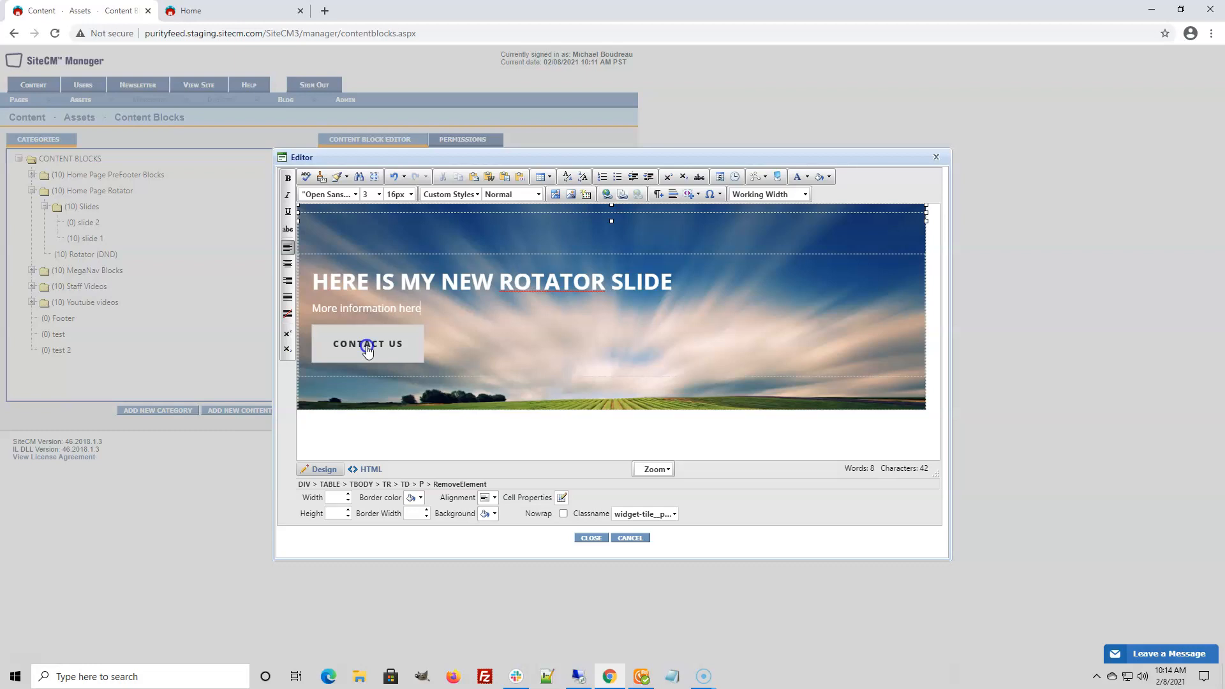
# Link the slide's Contact Us button to the local Lawn and Garden page.
pyautogui.click(367, 348)
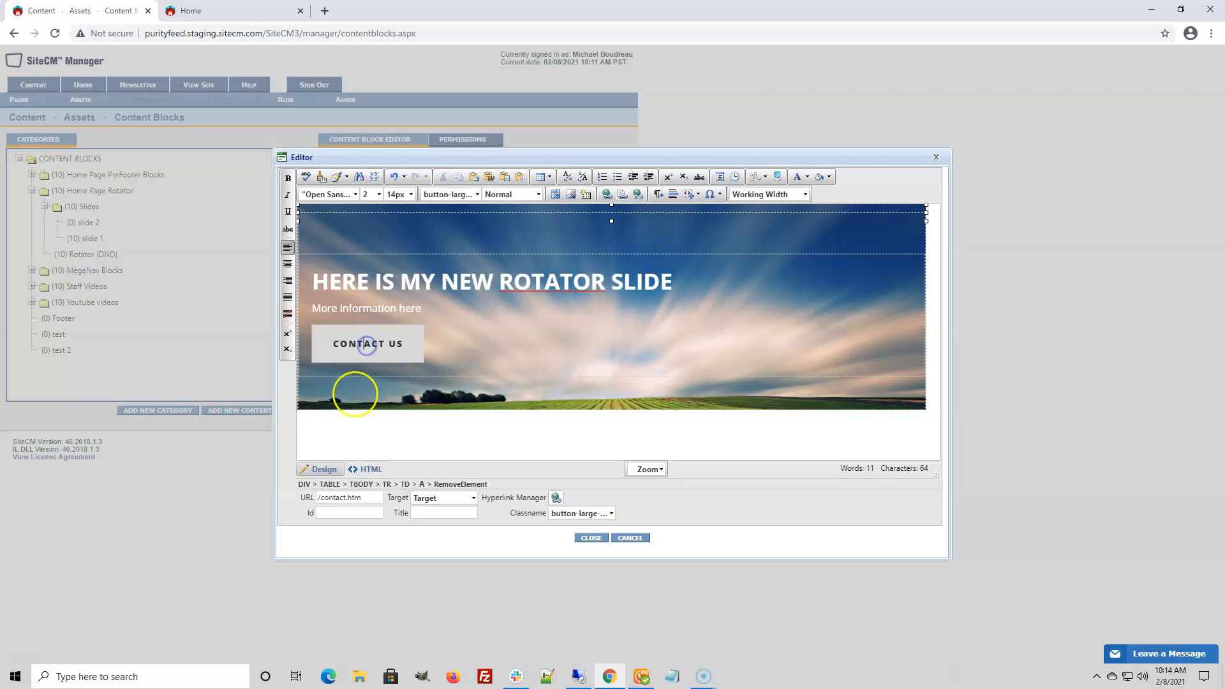
pyautogui.click(622, 195)
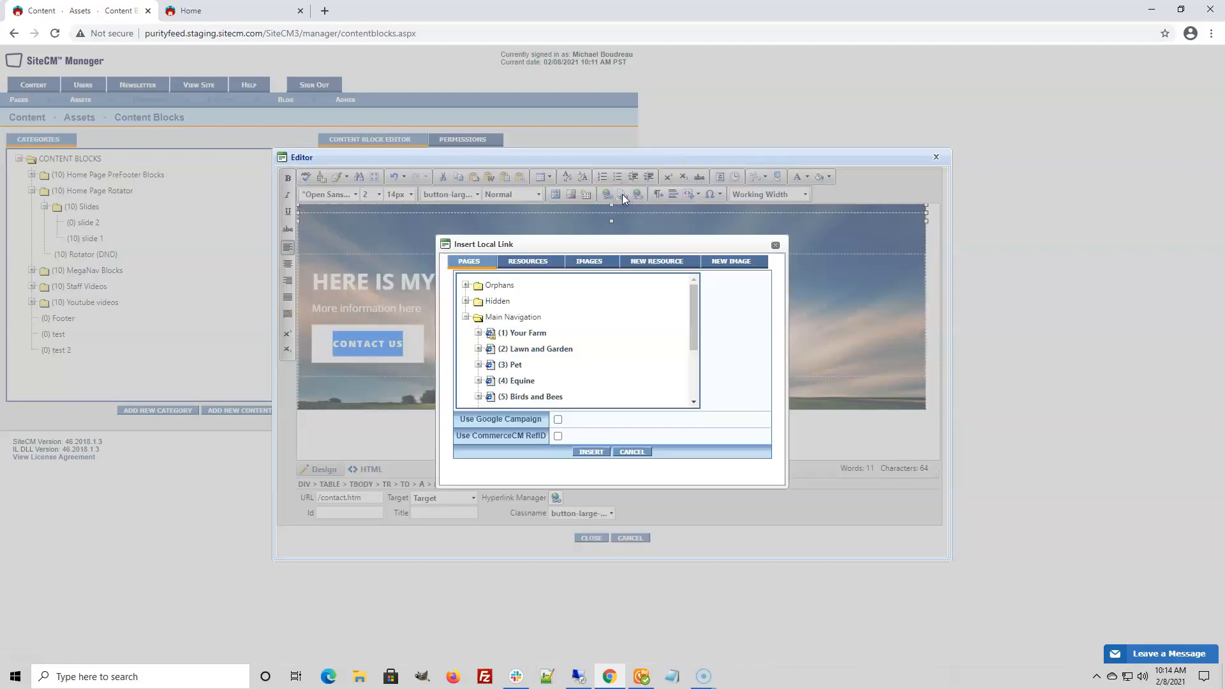
pyautogui.click(535, 349)
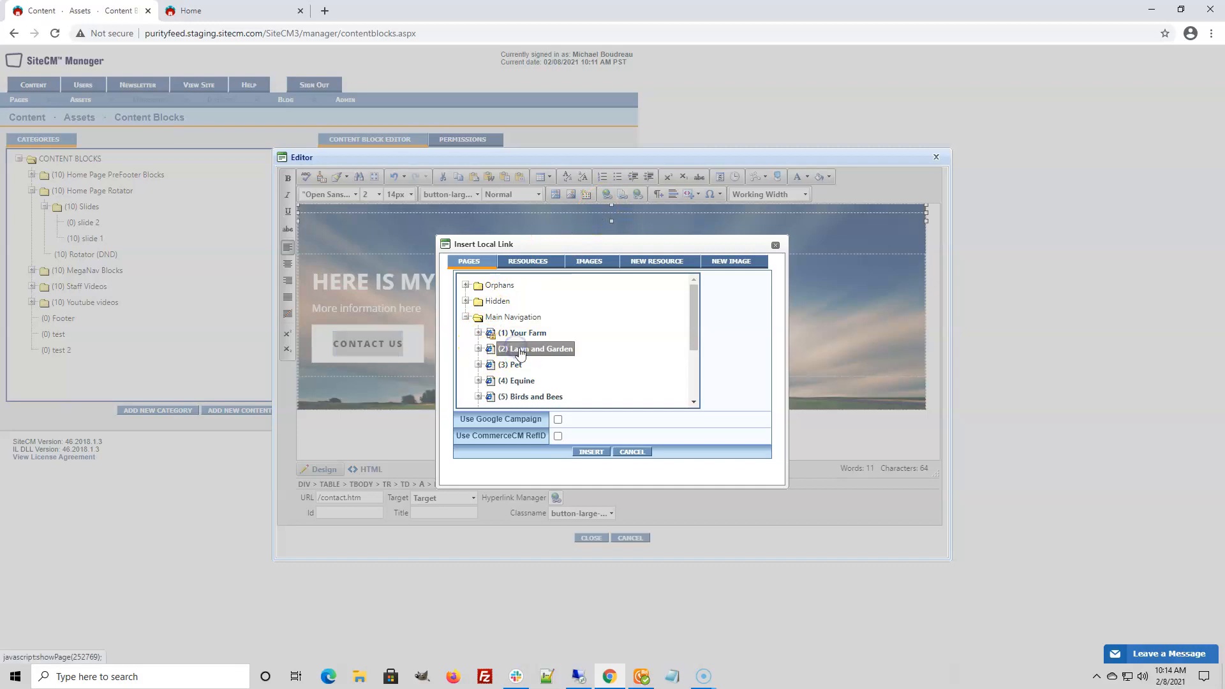
pyautogui.click(590, 451)
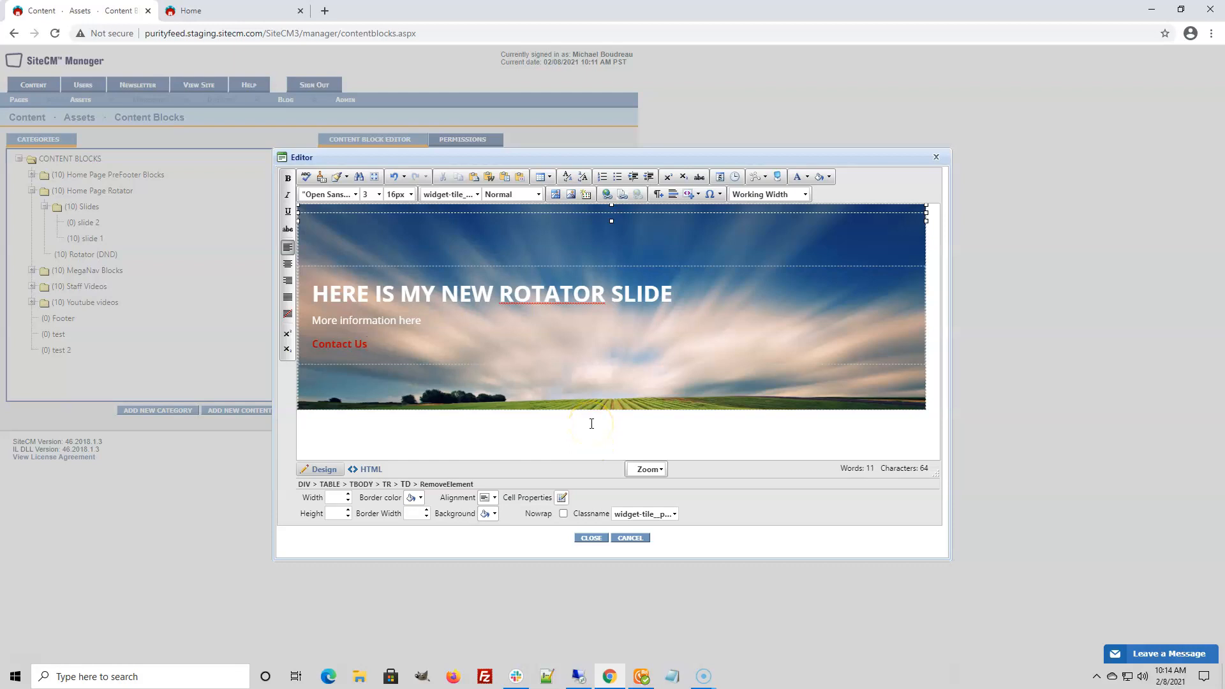
# Style the slide's Contact Us link as a button by applying the white button-basic CSS class.
pyautogui.rightClick(340, 353)
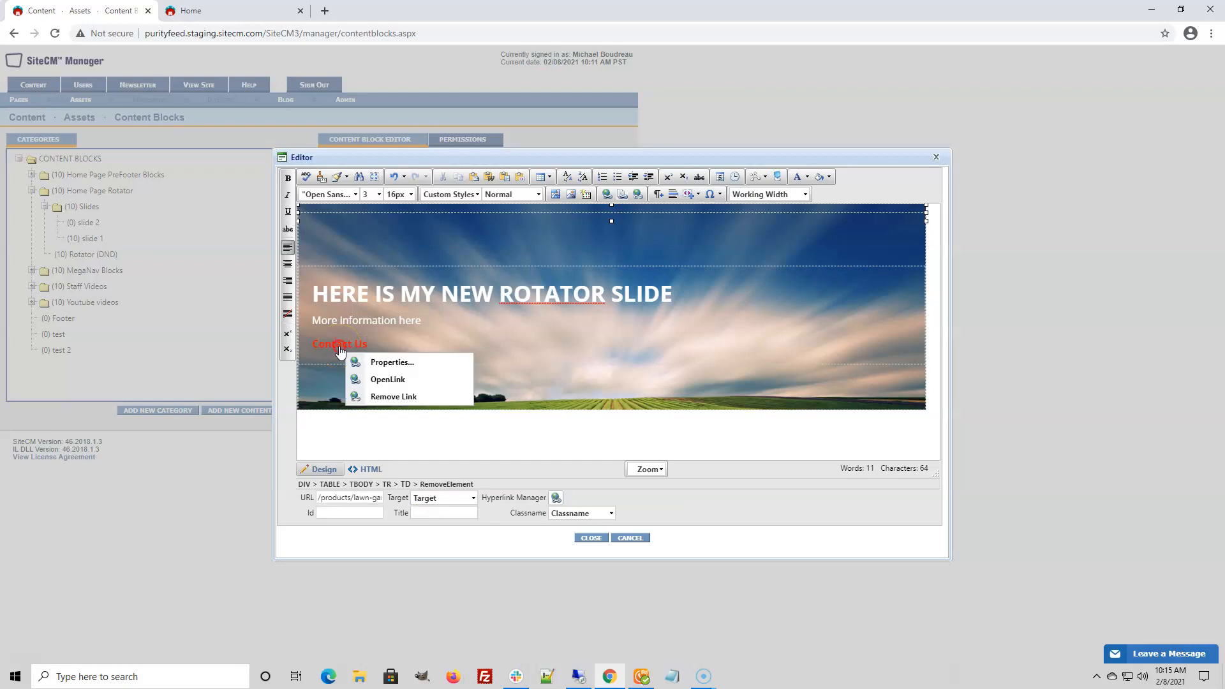
pyautogui.click(388, 363)
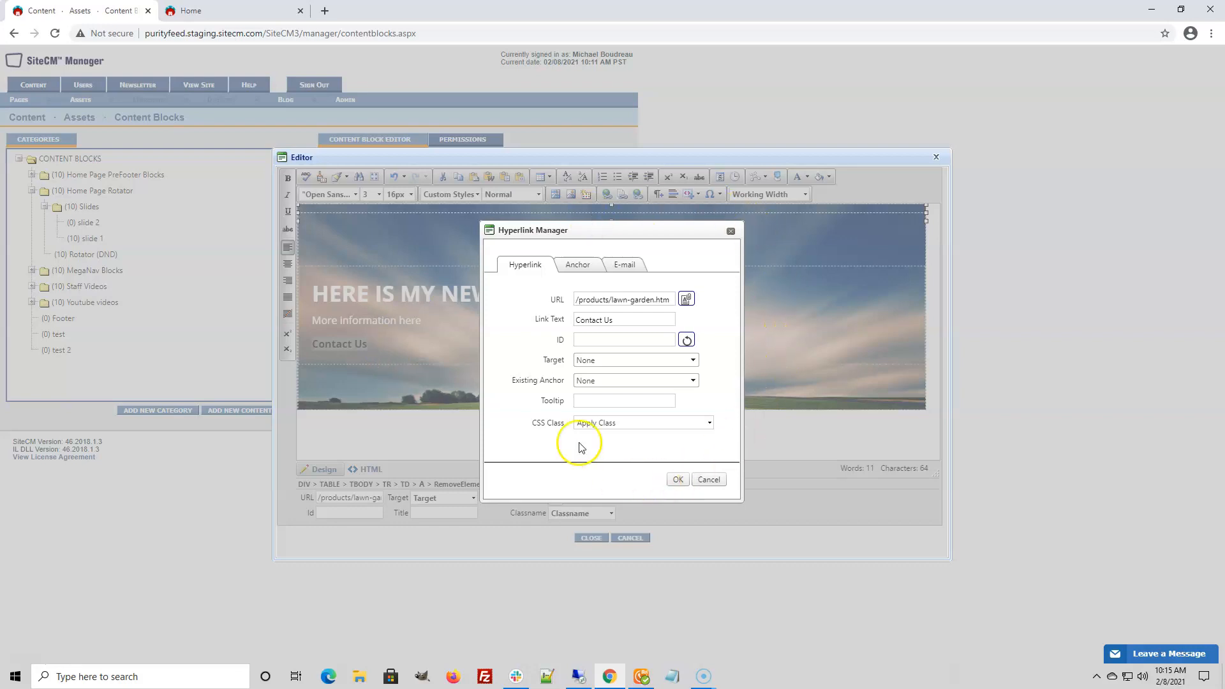
pyautogui.click(623, 298)
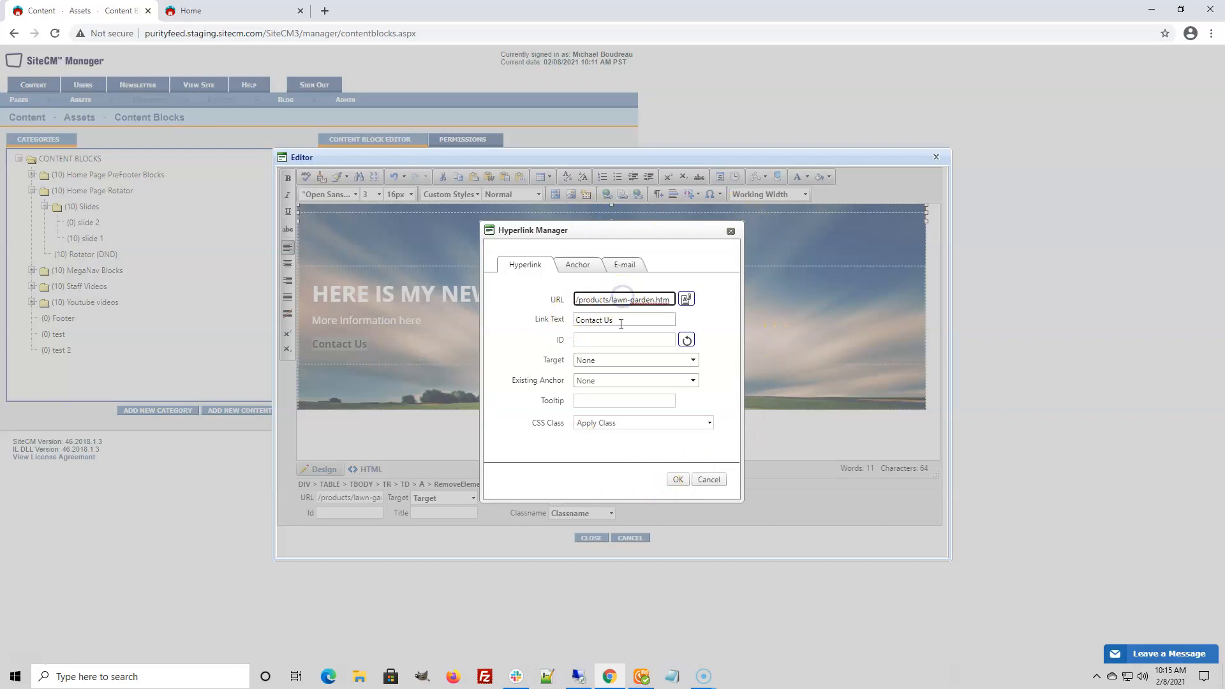
pyautogui.click(621, 320)
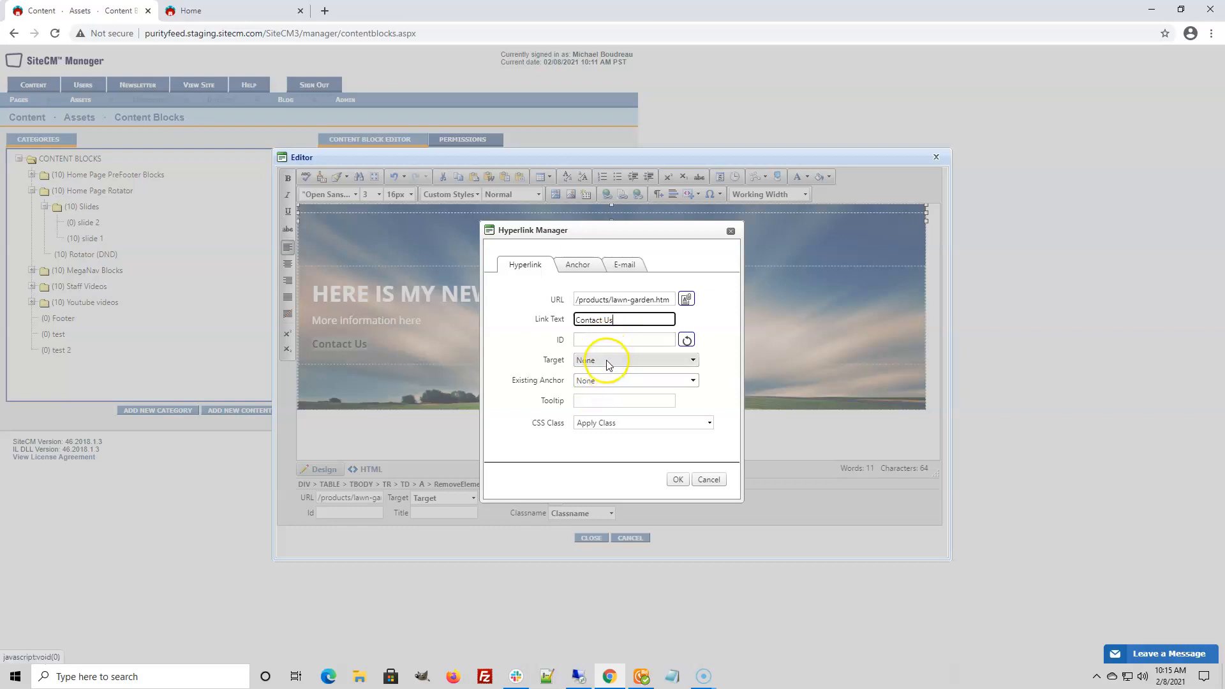
pyautogui.moveTo(527, 422); pyautogui.dragTo(564, 424)
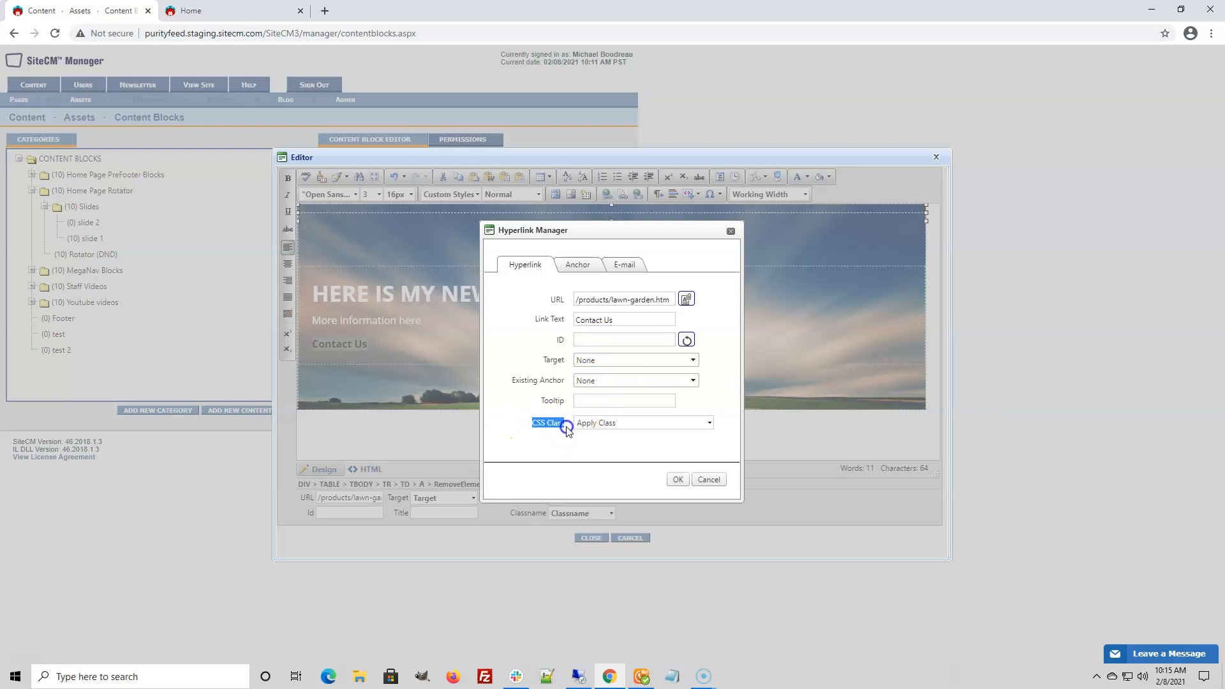
pyautogui.click(709, 423)
pyautogui.scroll(-5, 610, 443)
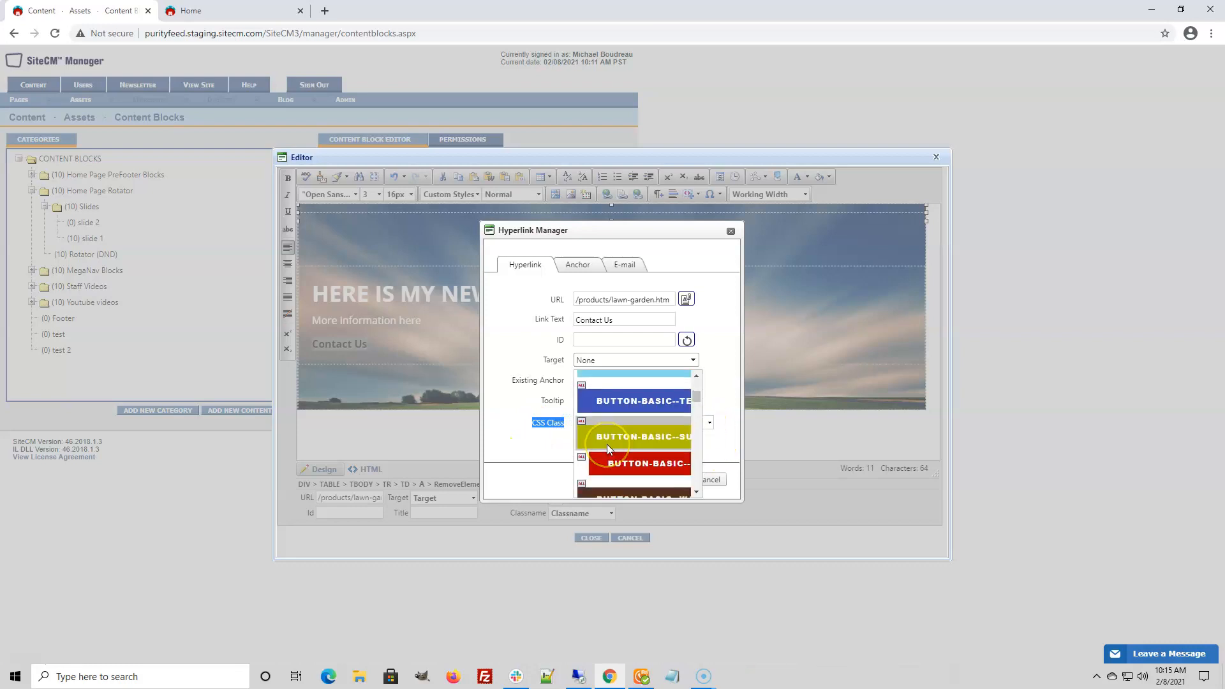
pyautogui.scroll(-2, 607, 446)
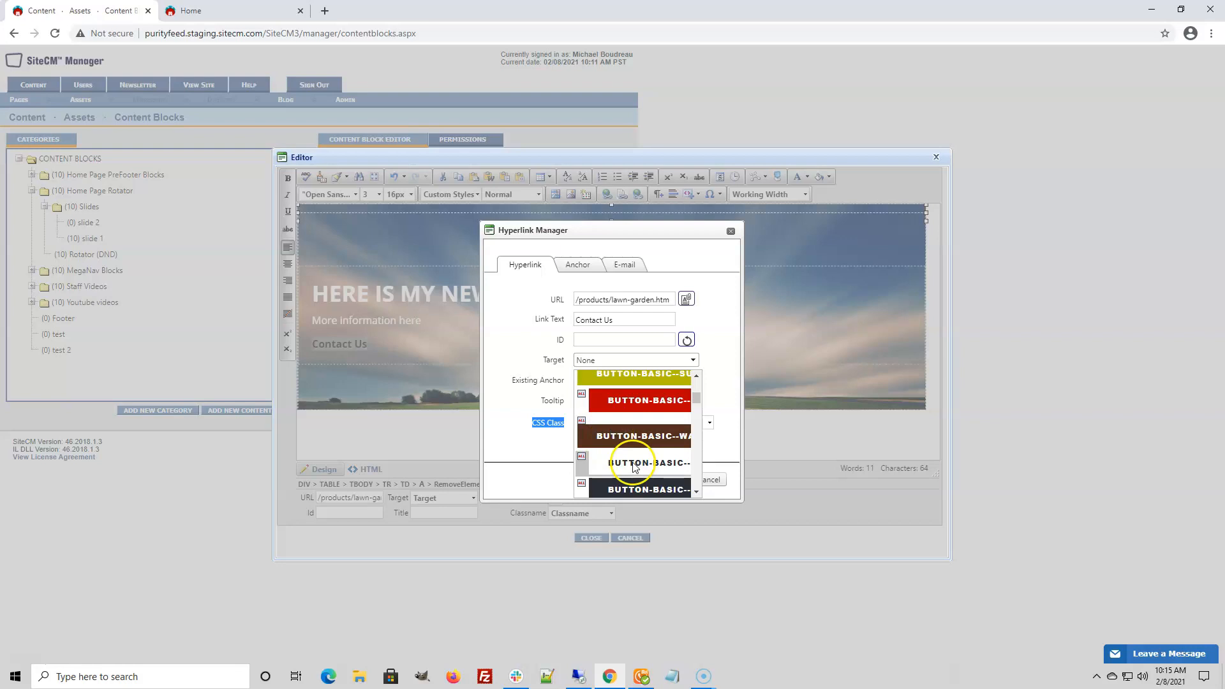
pyautogui.click(633, 464)
pyautogui.click(677, 481)
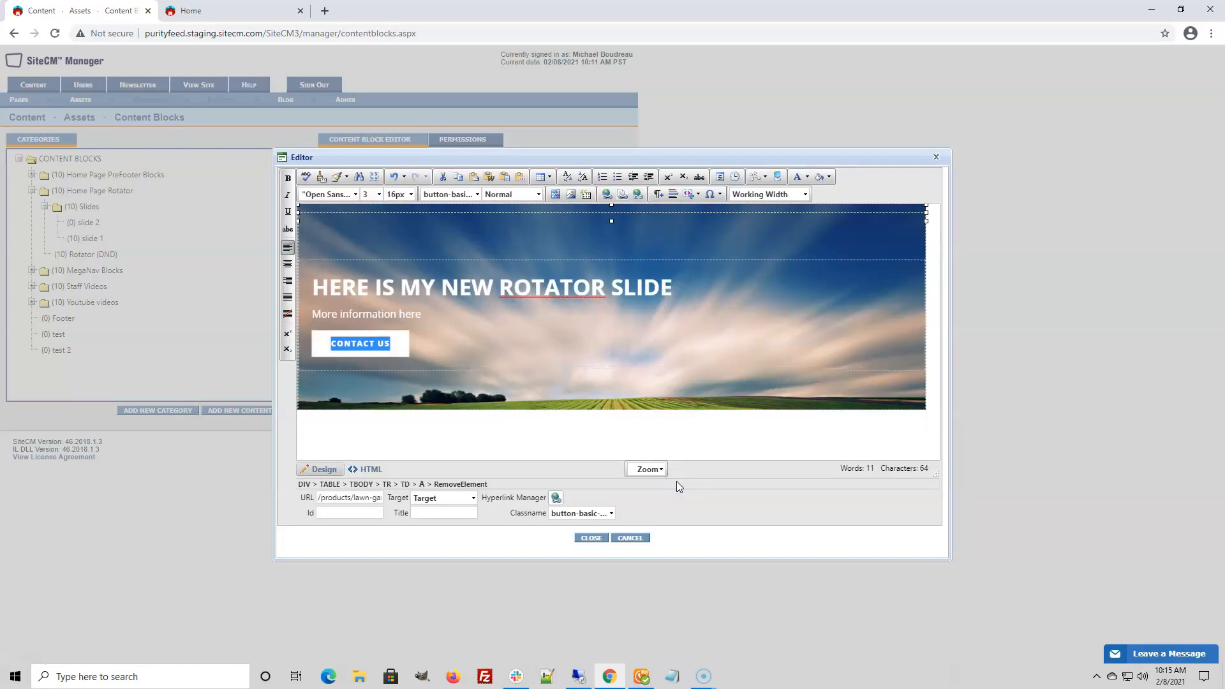
# Replace the slide's background picture with the black-and-white JPG image from the Header Images - DND folder.
pyautogui.click(596, 351)
pyautogui.click(564, 208)
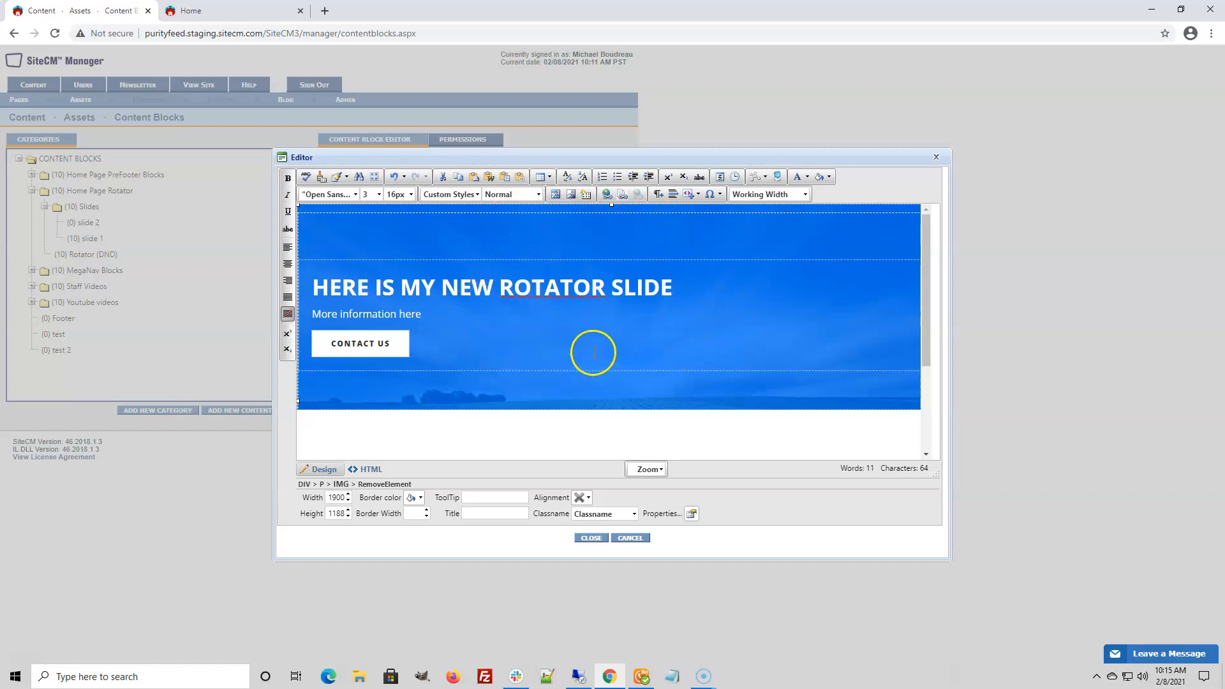
pyautogui.click(571, 195)
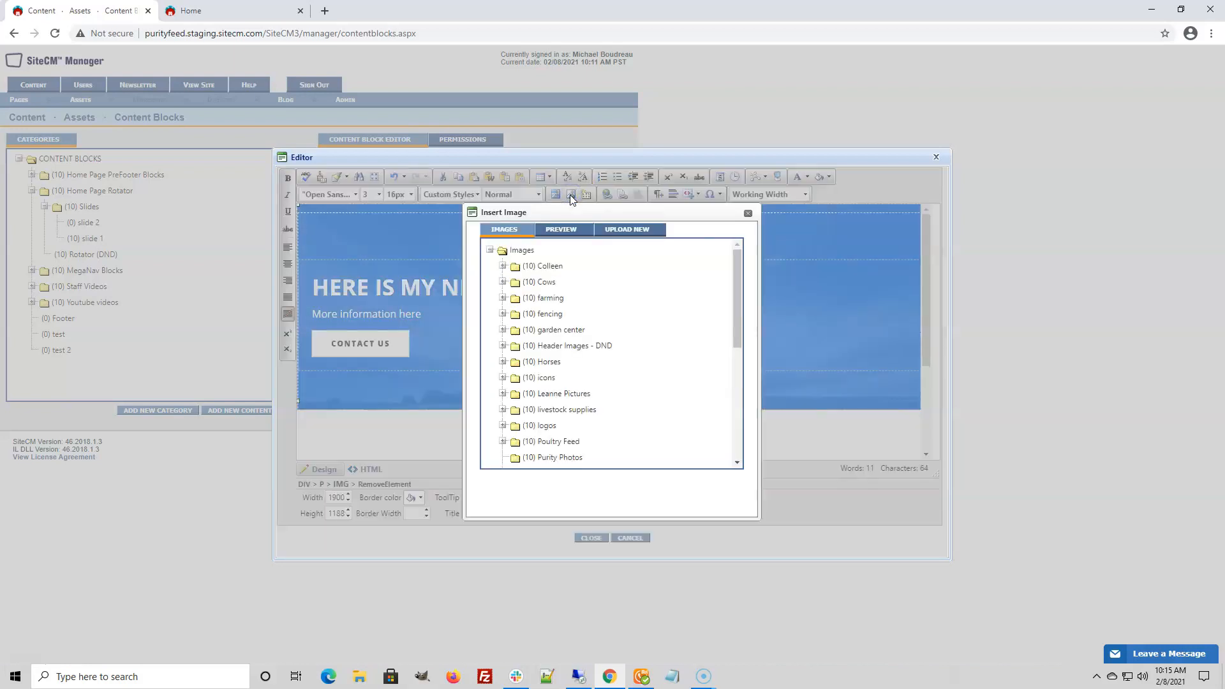
pyautogui.click(503, 346)
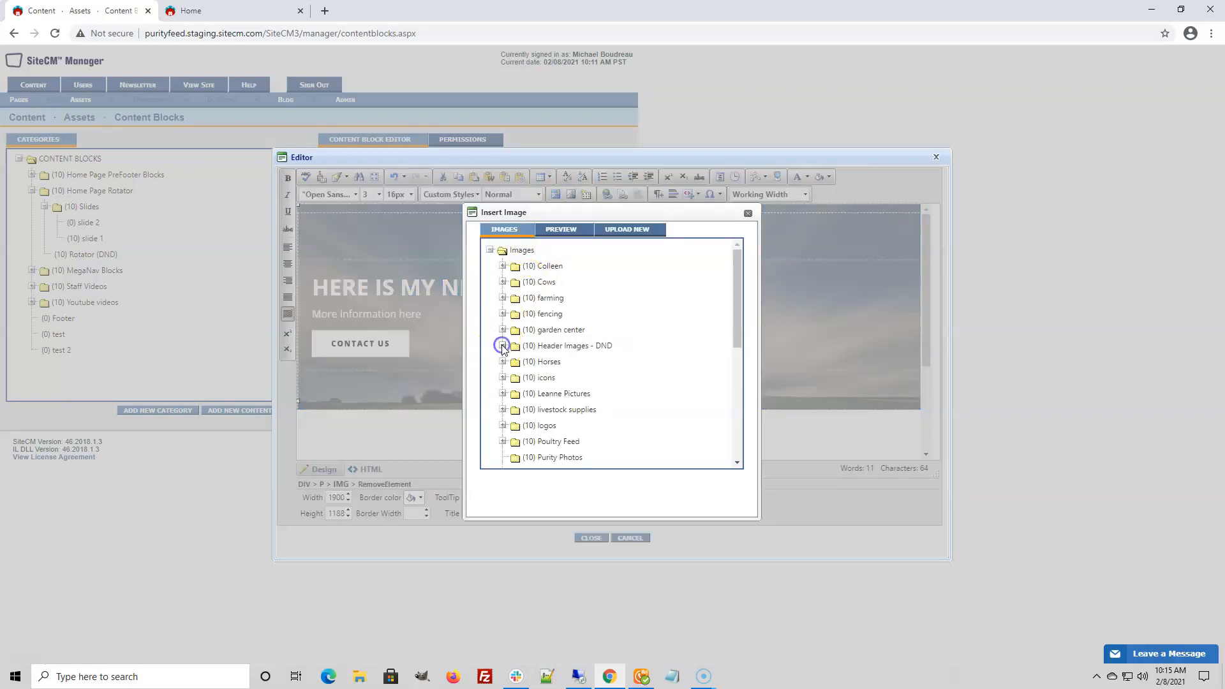
pyautogui.scroll(-8, 557, 378)
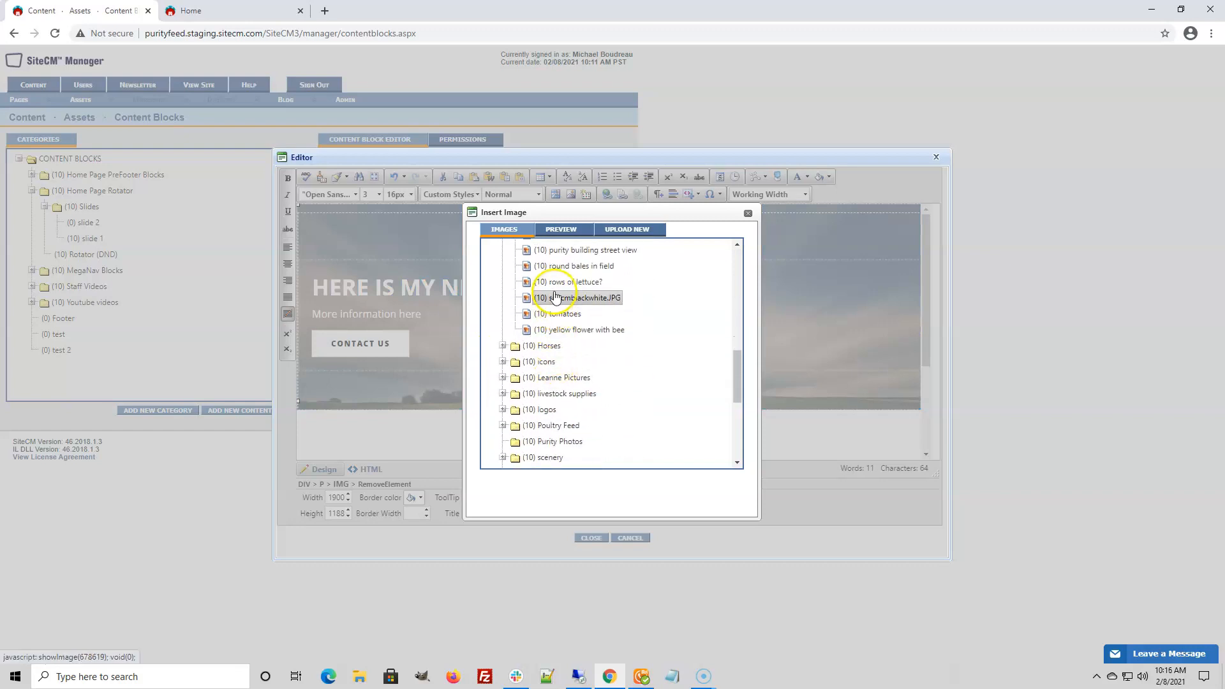
pyautogui.click(553, 296)
pyautogui.click(552, 397)
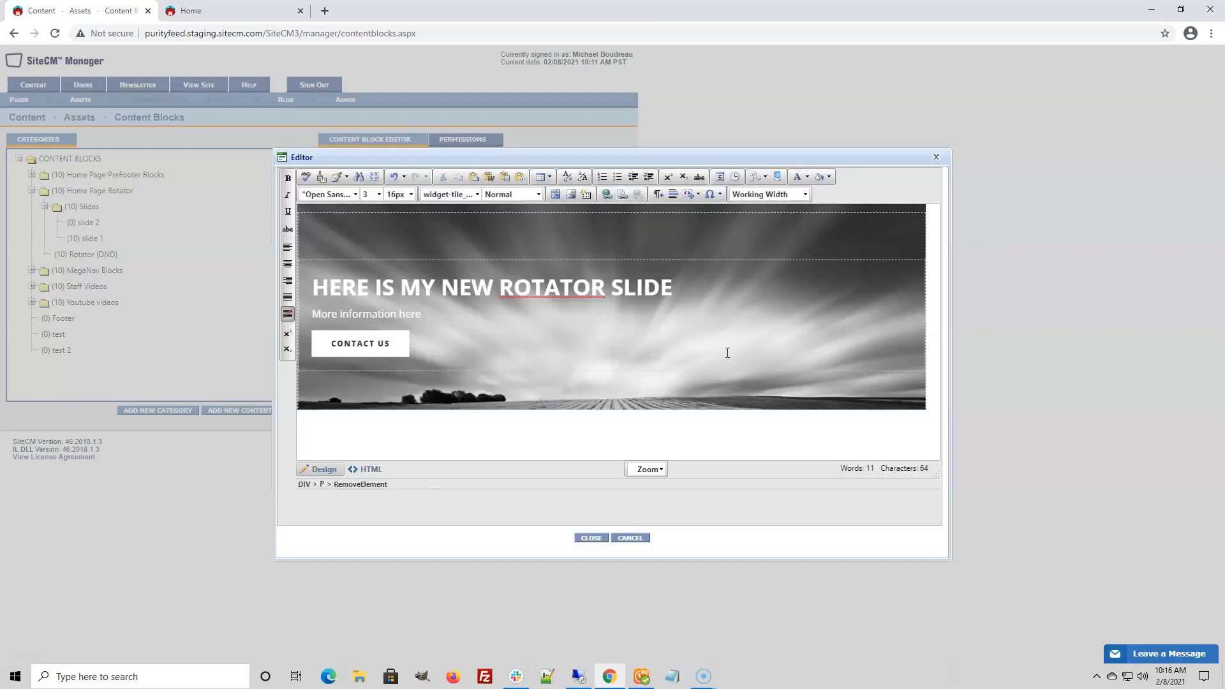
# Keep the edited content, save the Slide 3 content block, and check the new slide on the Purity home page.
pyautogui.click(593, 539)
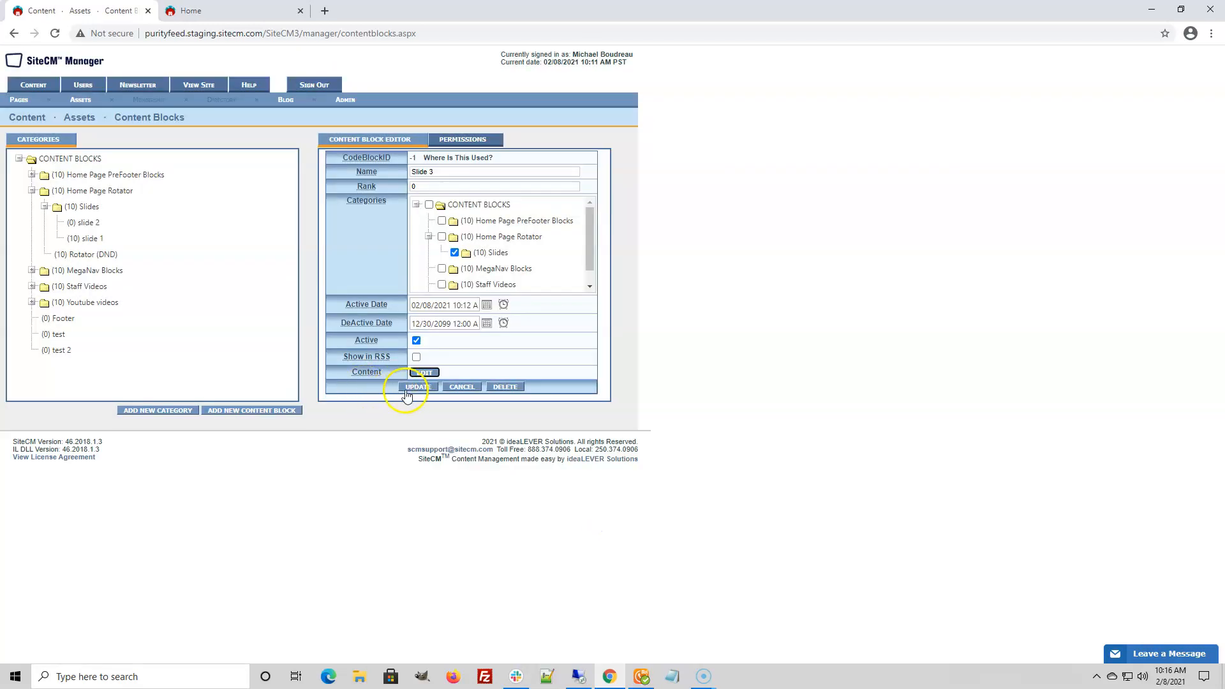
pyautogui.click(416, 388)
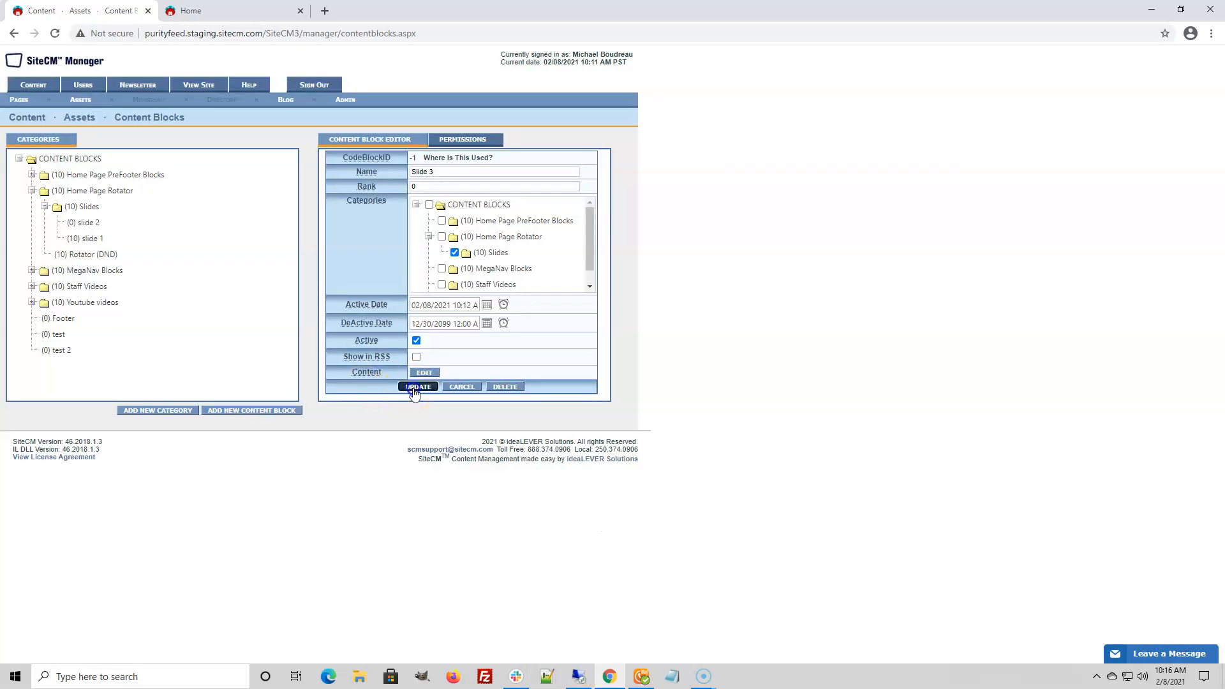
pyautogui.click(724, 128)
pyautogui.click(71, 225)
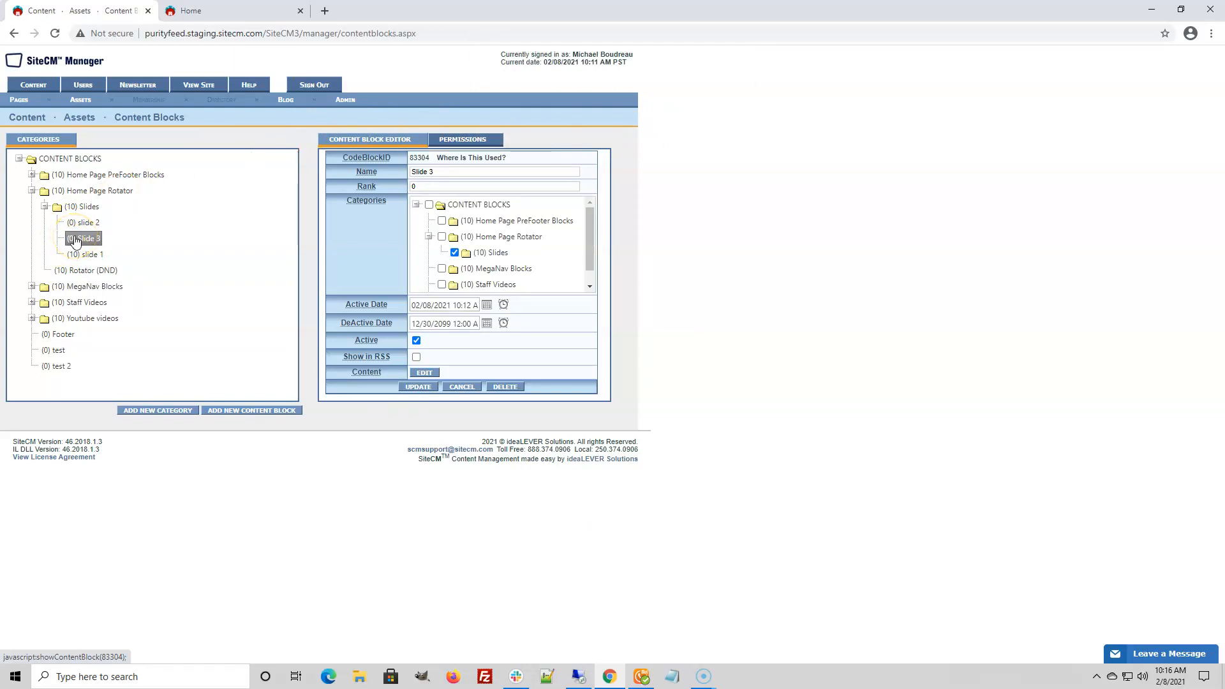
pyautogui.hotkey('ctrl', 'Tab')
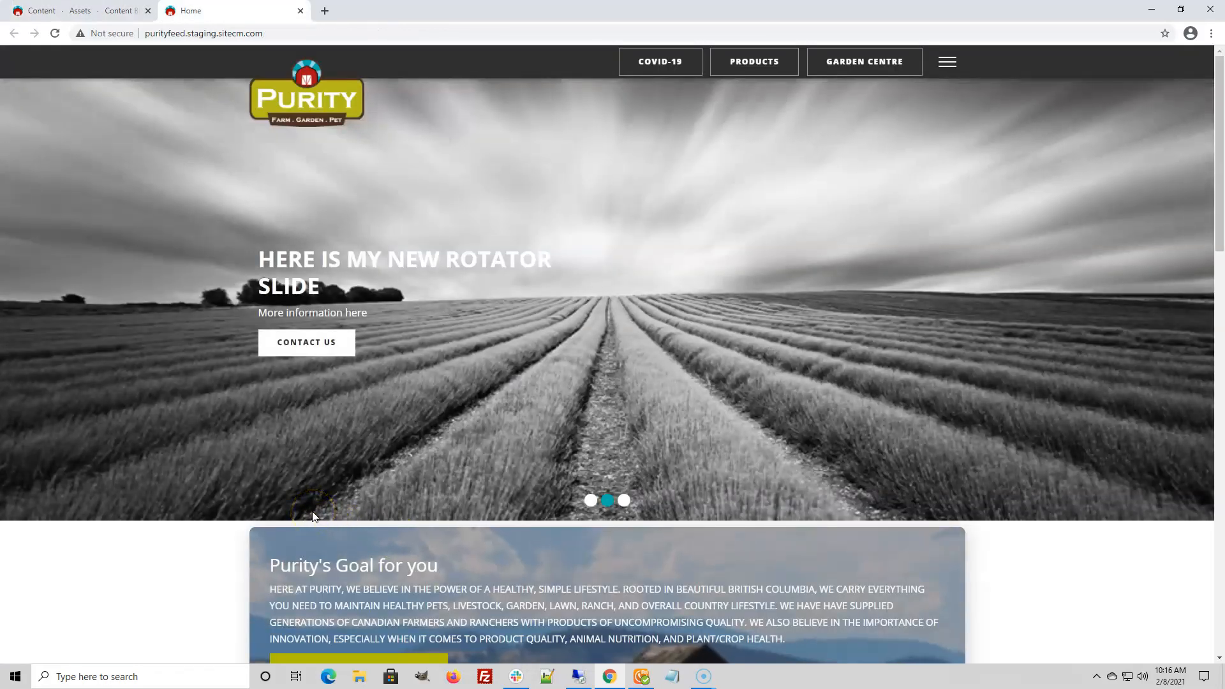